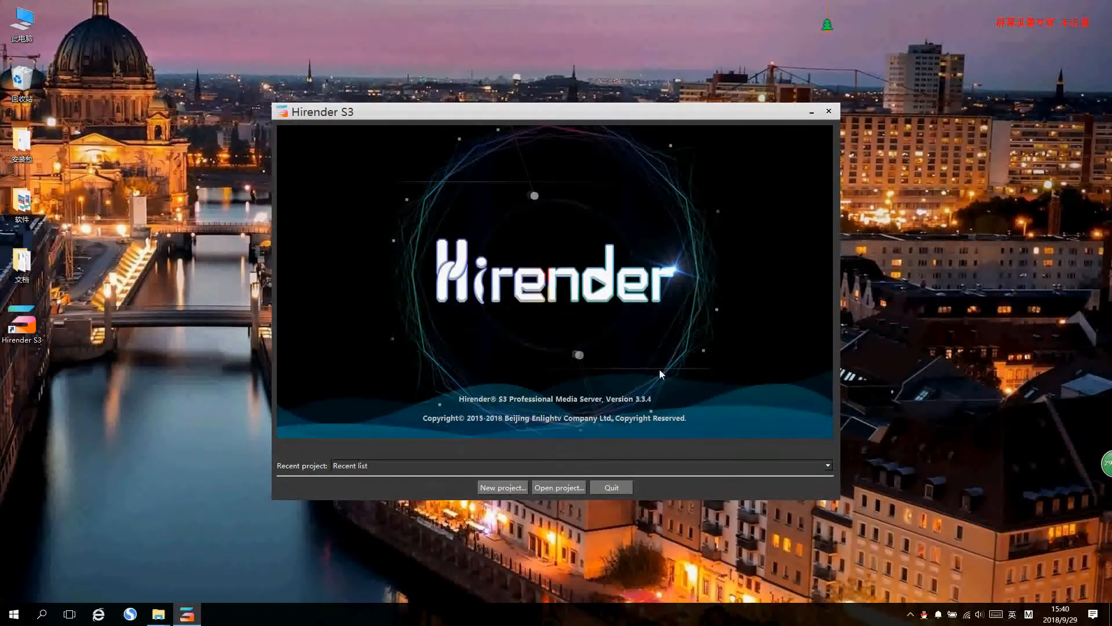
- Create a new Hirender project named Untitled and save it to the Desktop
{"action": "left_click", "coordinate": [503, 488]}
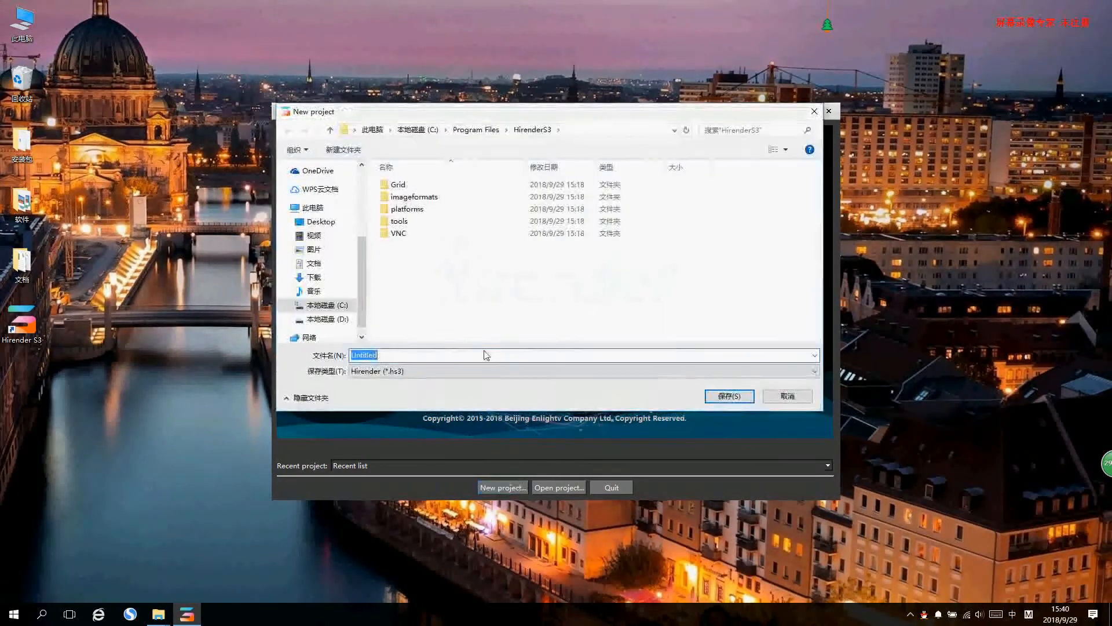
{"action": "left_click", "coordinate": [321, 221]}
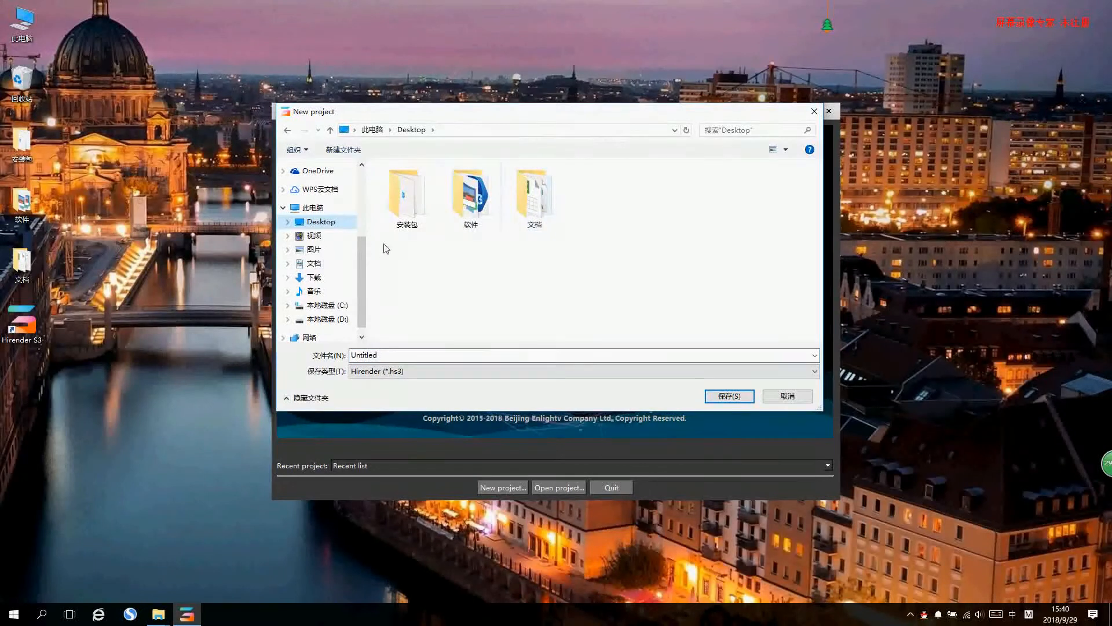
{"action": "left_click", "coordinate": [729, 396]}
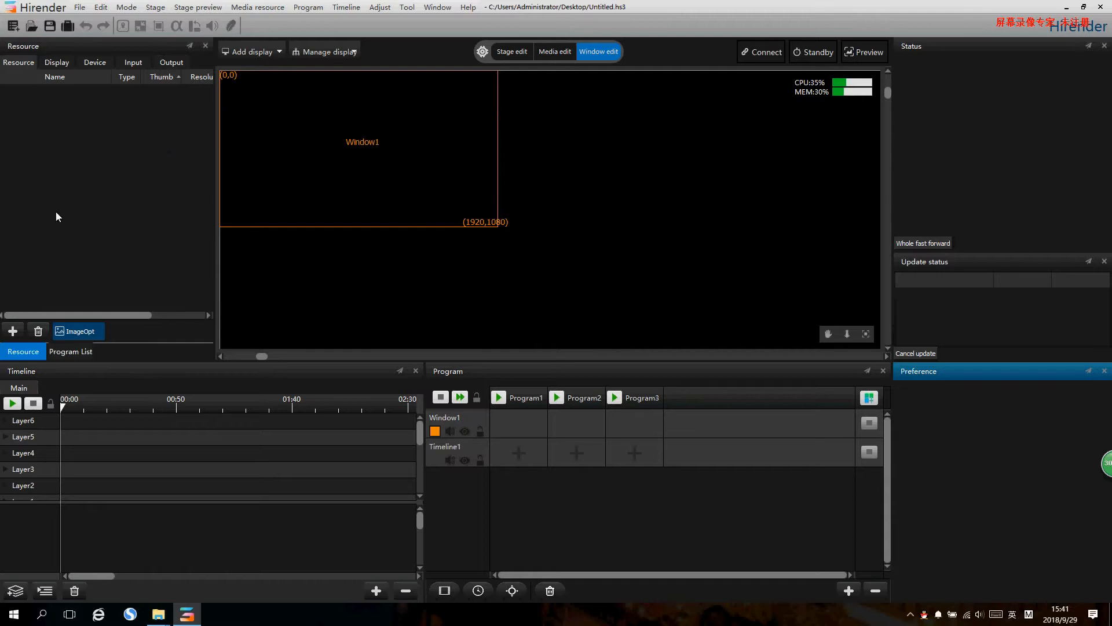
{"action": "left_click", "coordinate": [132, 64]}
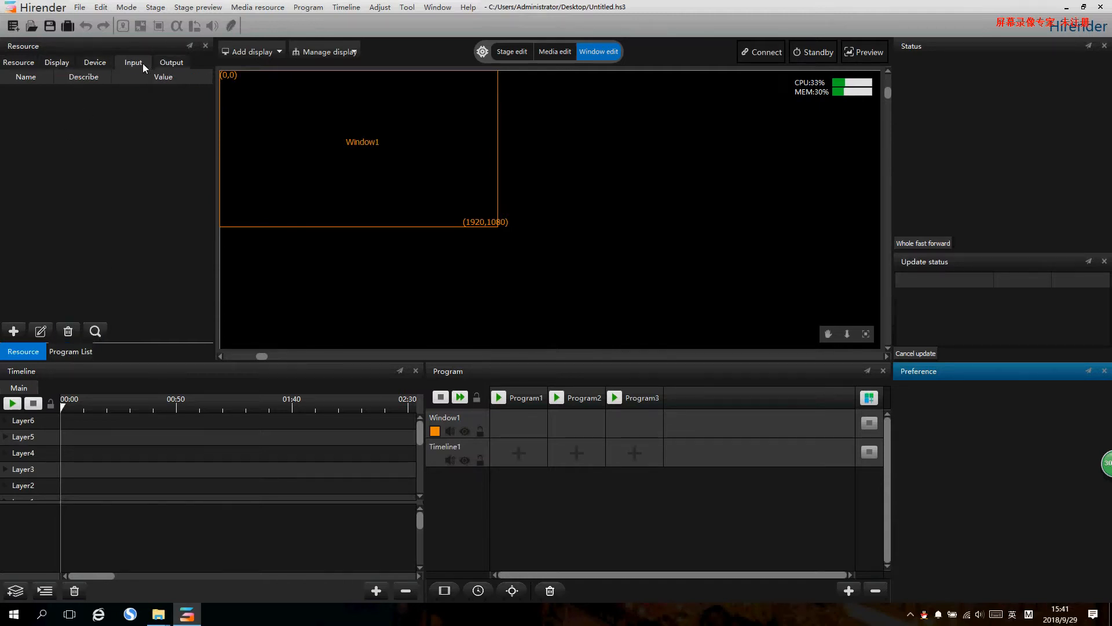
{"action": "left_click", "coordinate": [95, 64]}
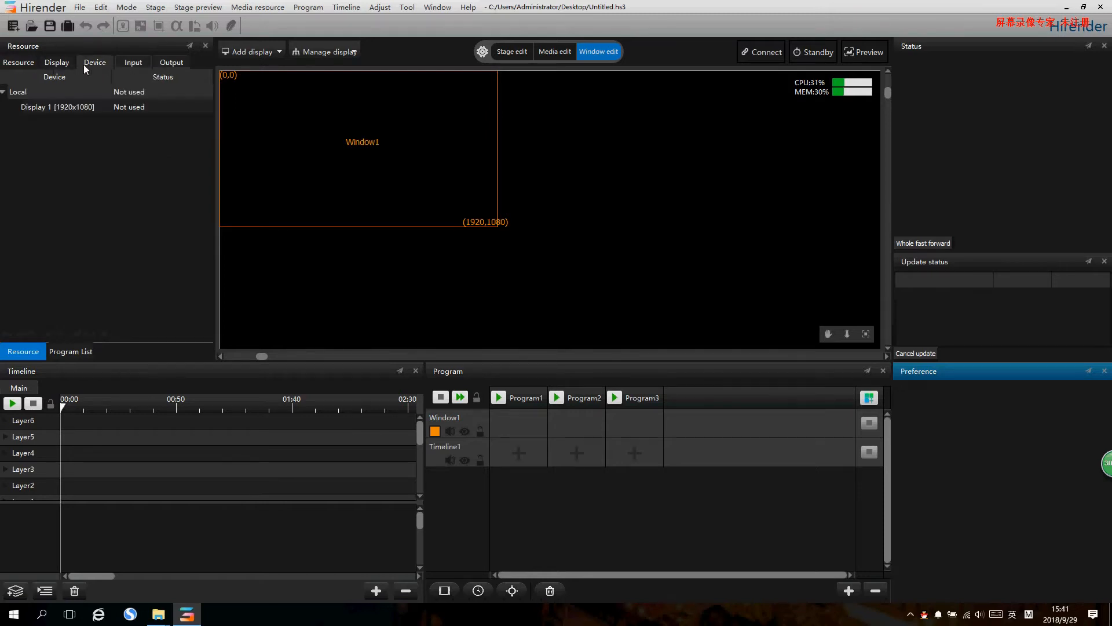
{"action": "left_click", "coordinate": [37, 63]}
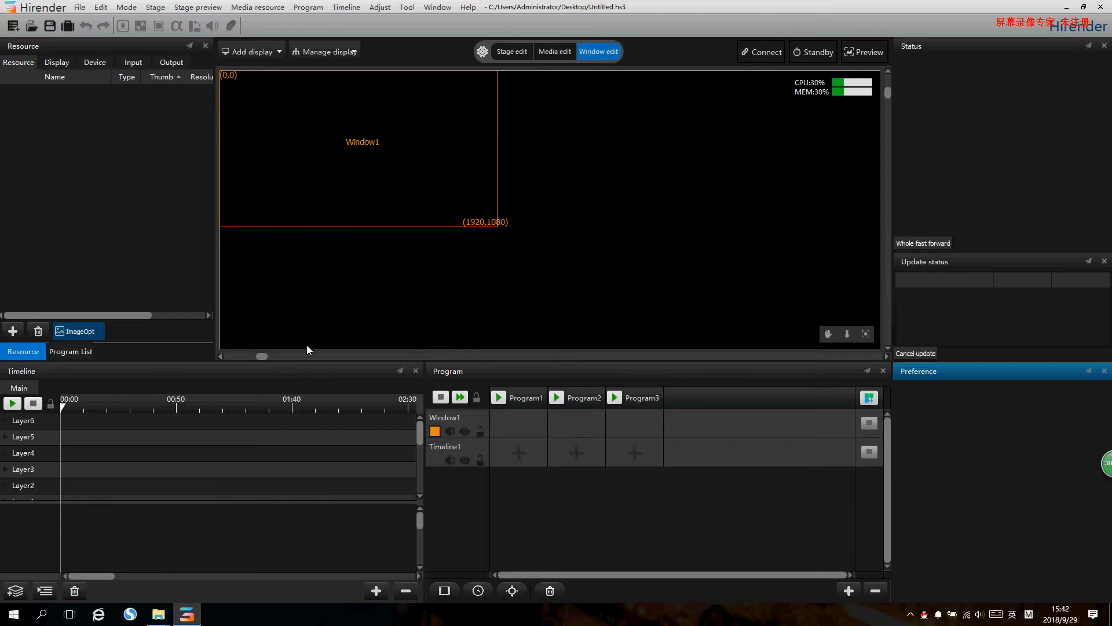
- Import the eight Chinese-style videos at the end of the D:\公司软件\素材 folder as media resources, leaving out 整体
{"action": "left_click", "coordinate": [82, 153]}
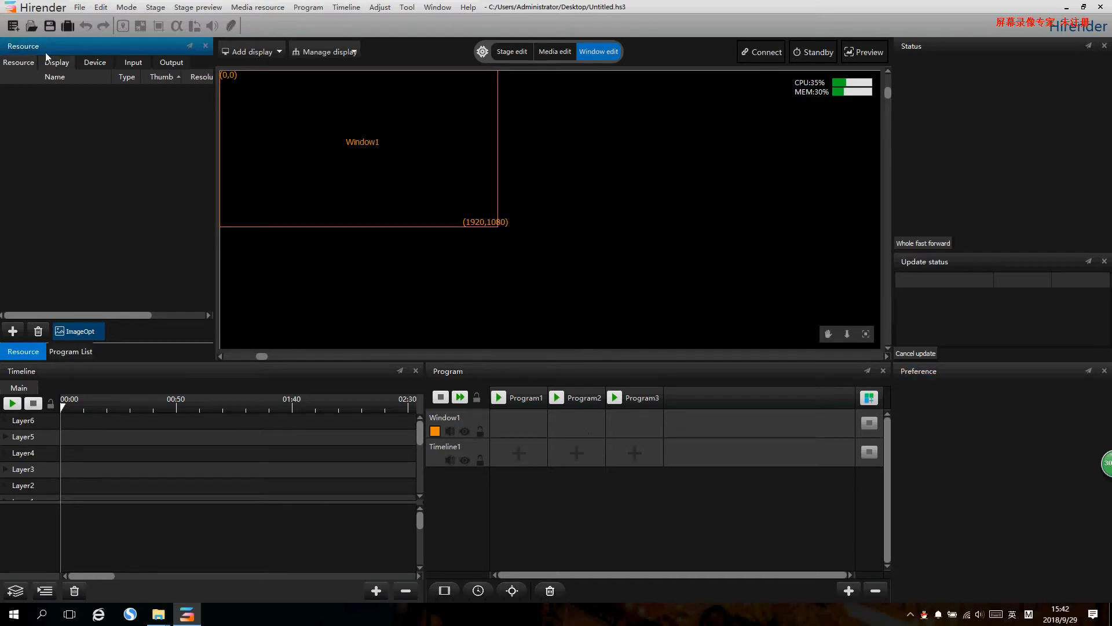
{"action": "right_click", "coordinate": [57, 122]}
{"action": "left_click", "coordinate": [117, 126]}
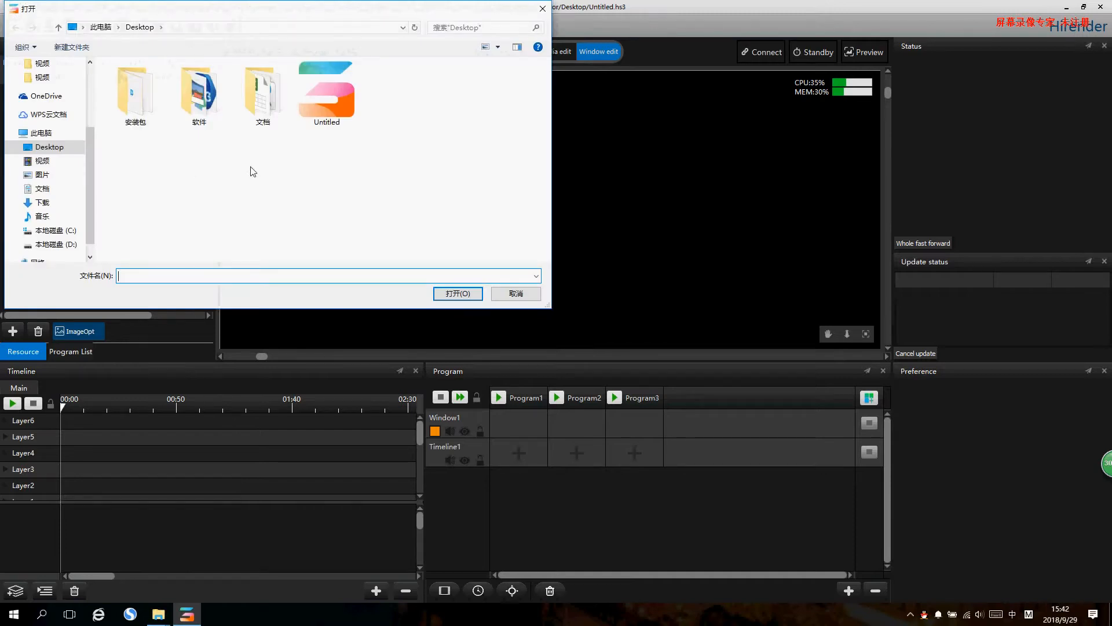
{"action": "left_click", "coordinate": [56, 244]}
{"action": "scroll", "coordinate": [173, 203], "scroll_direction": "down", "scroll_amount": 6}
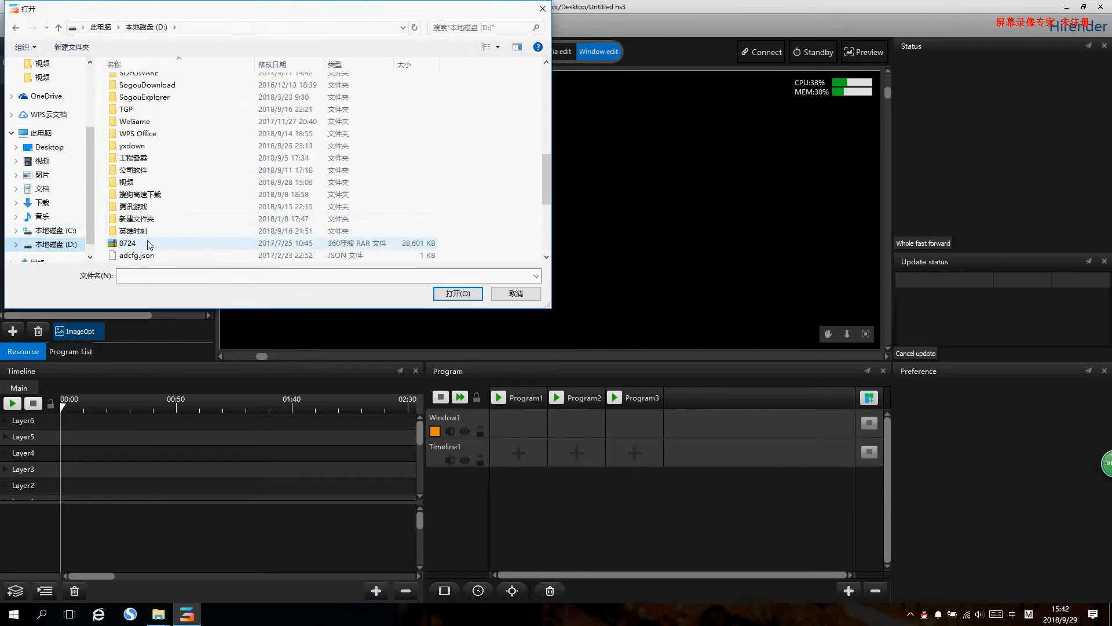
{"action": "double_click", "coordinate": [133, 169]}
{"action": "scroll", "coordinate": [169, 174], "scroll_direction": "down", "scroll_amount": 5}
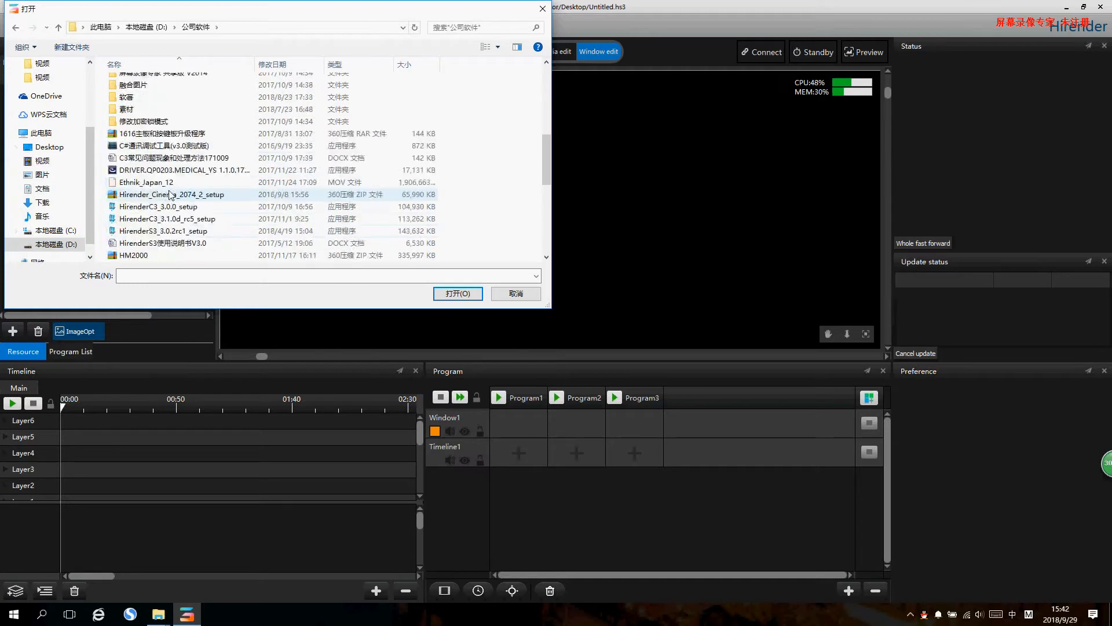
{"action": "double_click", "coordinate": [168, 110]}
{"action": "scroll", "coordinate": [359, 226], "scroll_direction": "down", "scroll_amount": 5}
{"action": "left_click_drag", "start_coordinate": [459, 228], "coordinate": [132, 149]}
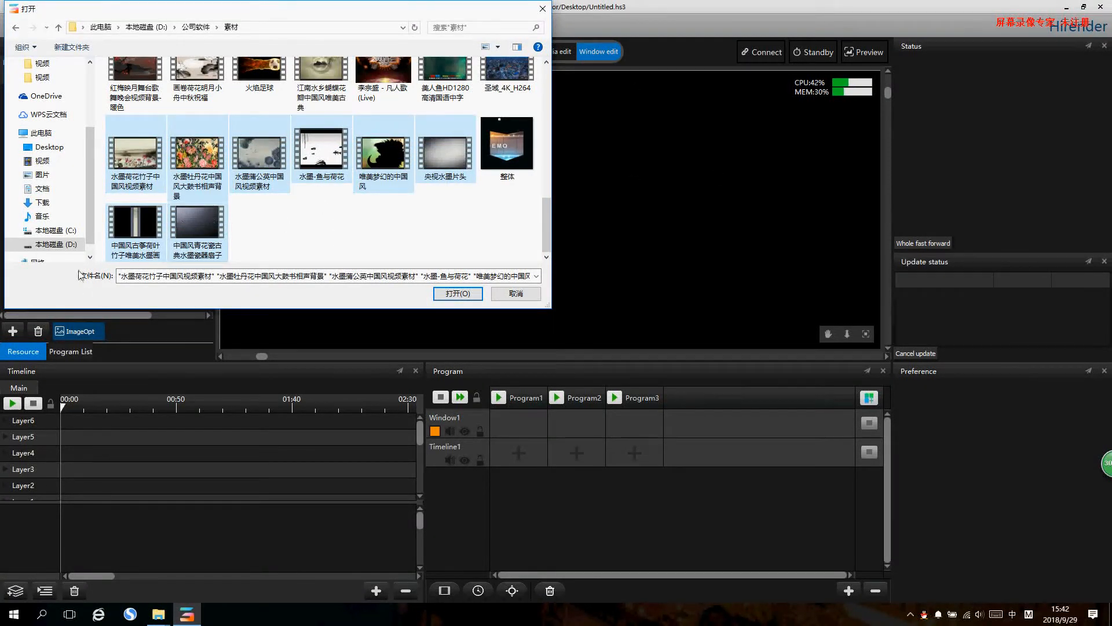
{"action": "left_click", "coordinate": [457, 293]}
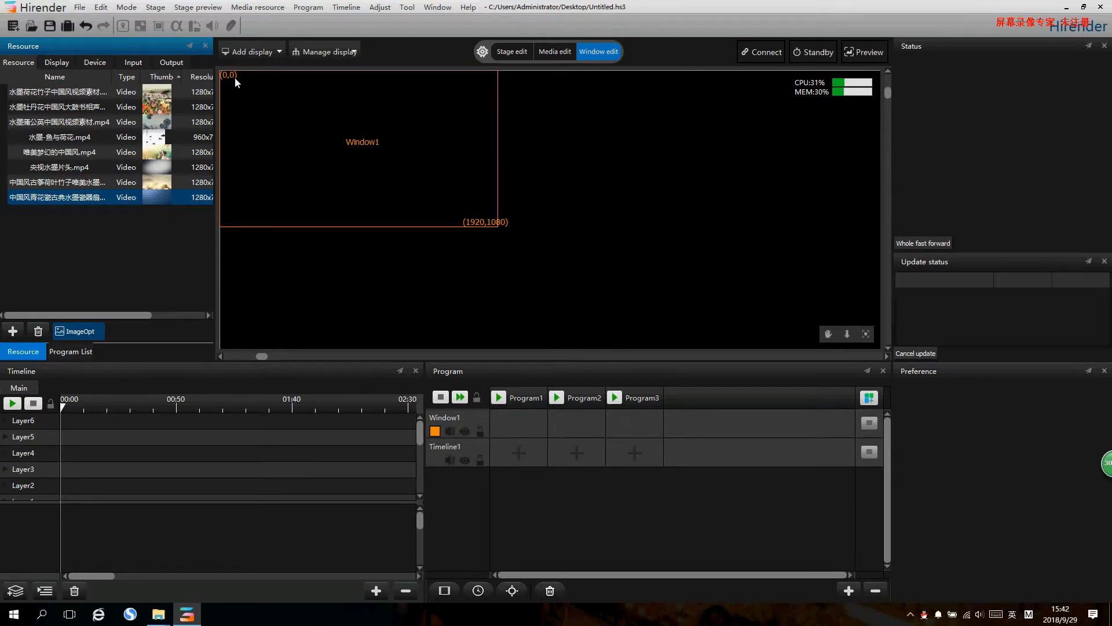
- Add a local display to the stage, using the connected 1920 x 1080 main screen
{"action": "left_click", "coordinate": [244, 56]}
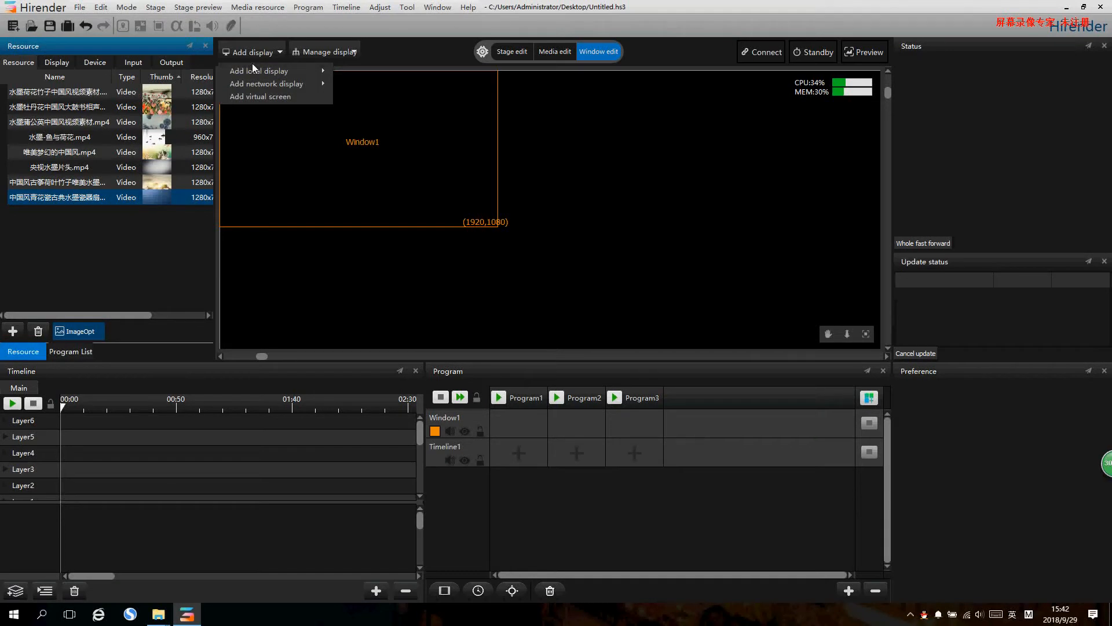
{"action": "mouse_move", "coordinate": [258, 74]}
{"action": "left_click", "coordinate": [379, 85]}
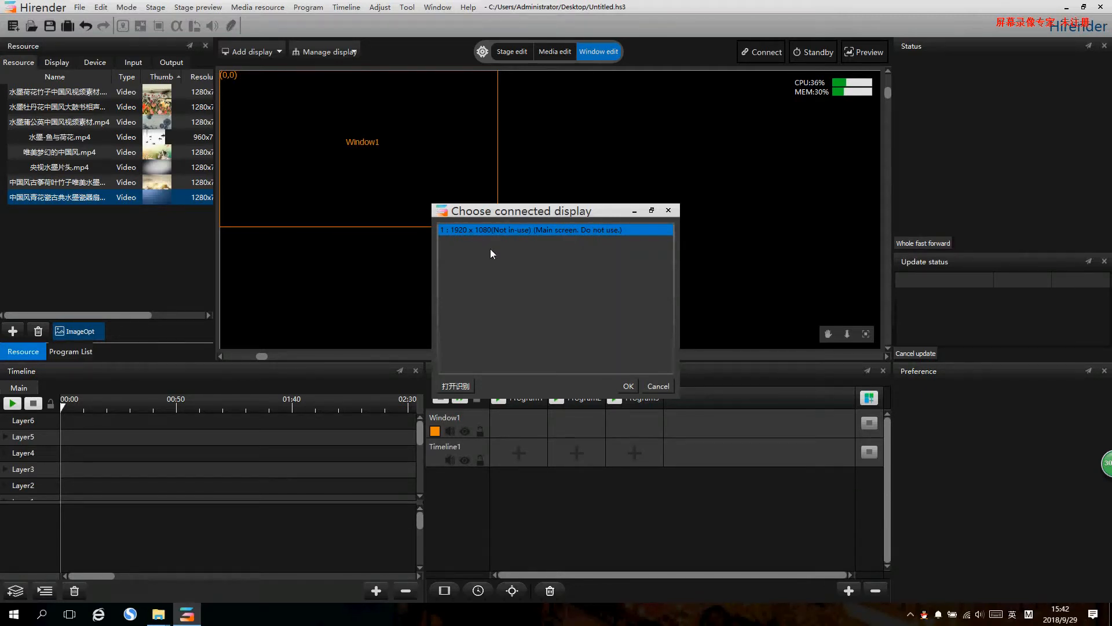
{"action": "left_click", "coordinate": [627, 385]}
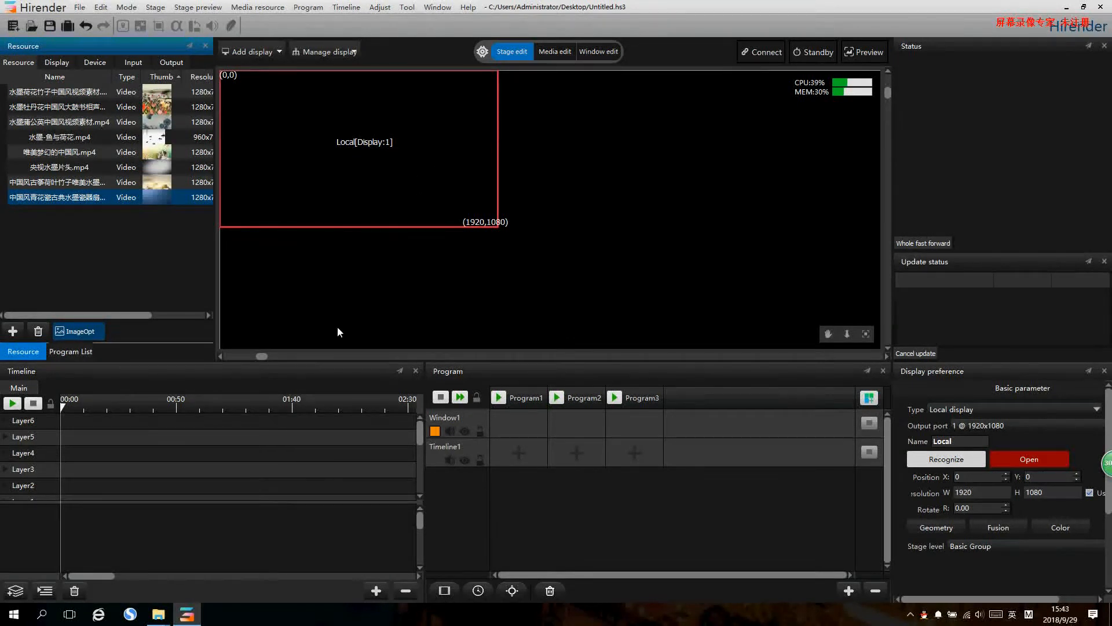
- Dock the Program area onto the Timeline area so that both share the same space
{"action": "left_click", "coordinate": [135, 466]}
{"action": "mouse_move", "coordinate": [98, 575]}
{"action": "left_mouse_down"}
{"action": "mouse_move", "coordinate": [141, 578]}
{"action": "mouse_move", "coordinate": [76, 572]}
{"action": "left_mouse_up"}
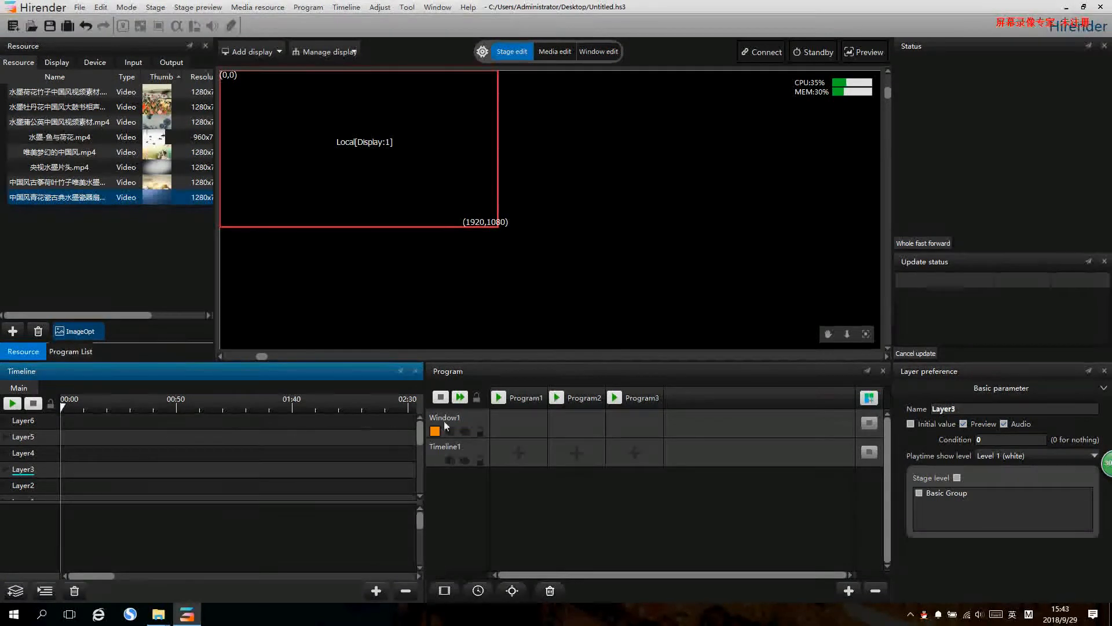
{"action": "left_click", "coordinate": [565, 369]}
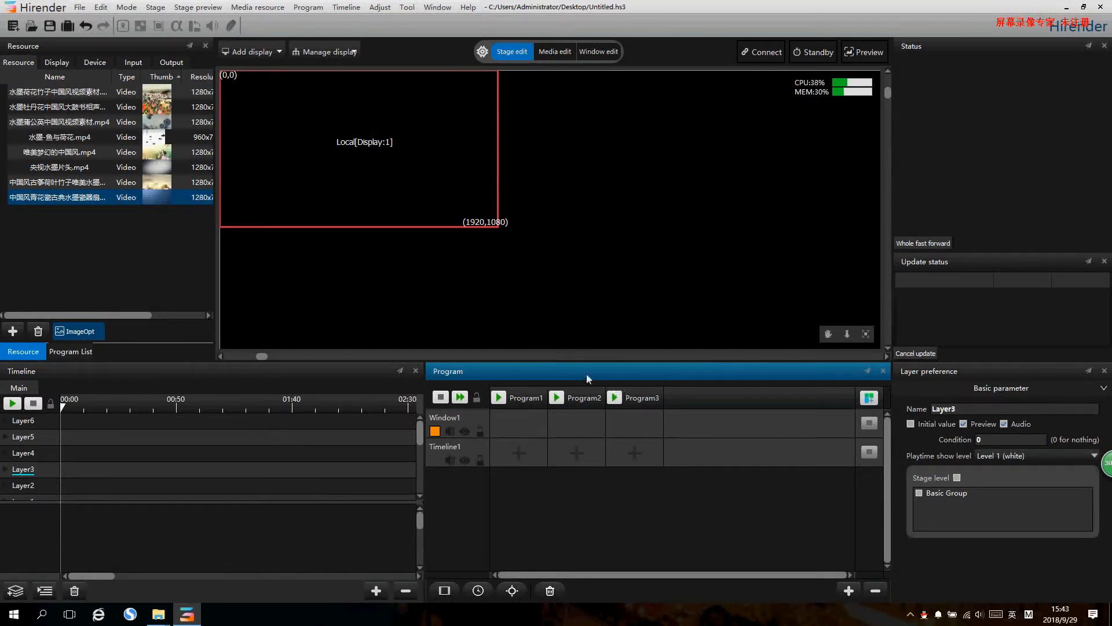
{"action": "left_click_drag", "start_coordinate": [559, 367], "coordinate": [277, 385]}
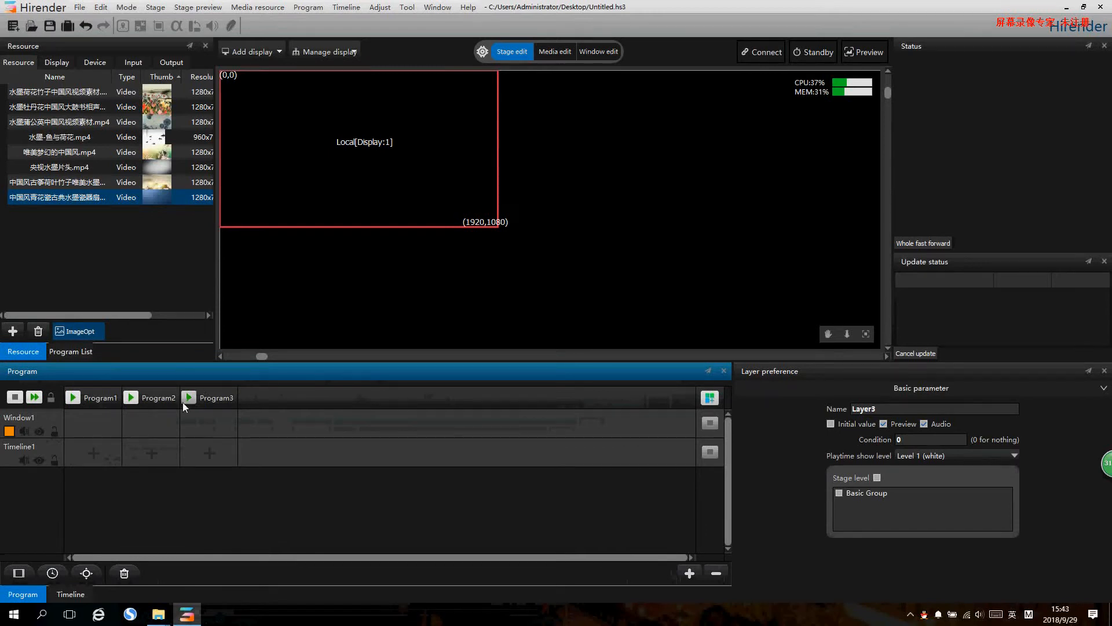
- Add three window layers and three more programs to the program grid
{"action": "left_click", "coordinate": [19, 573]}
{"action": "left_click", "coordinate": [18, 574]}
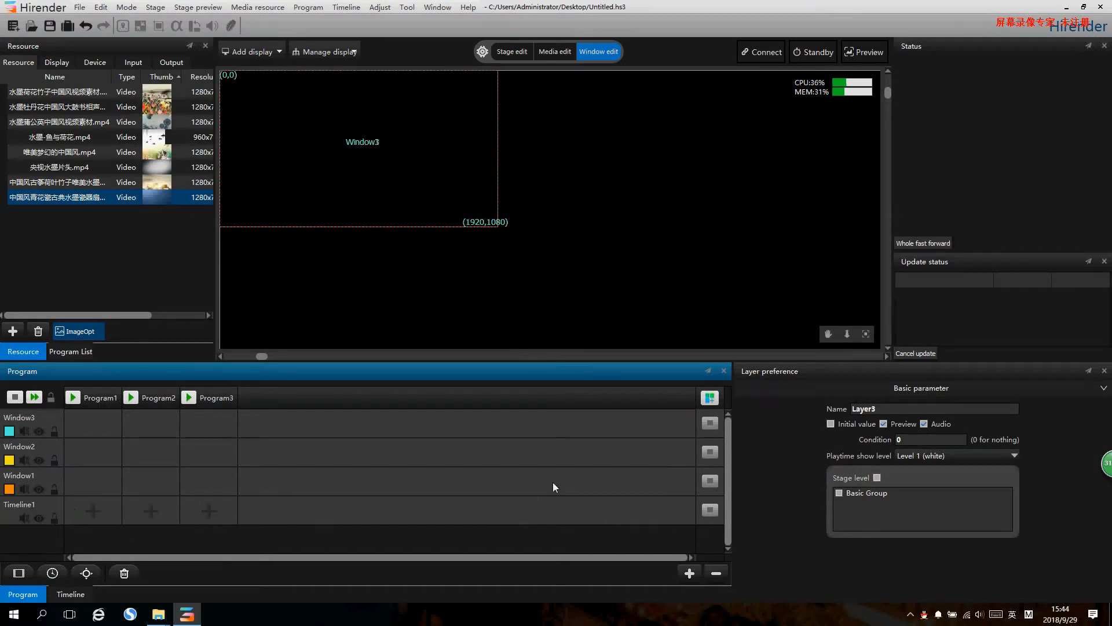
{"action": "left_click", "coordinate": [710, 398]}
{"action": "left_click", "coordinate": [710, 398]}
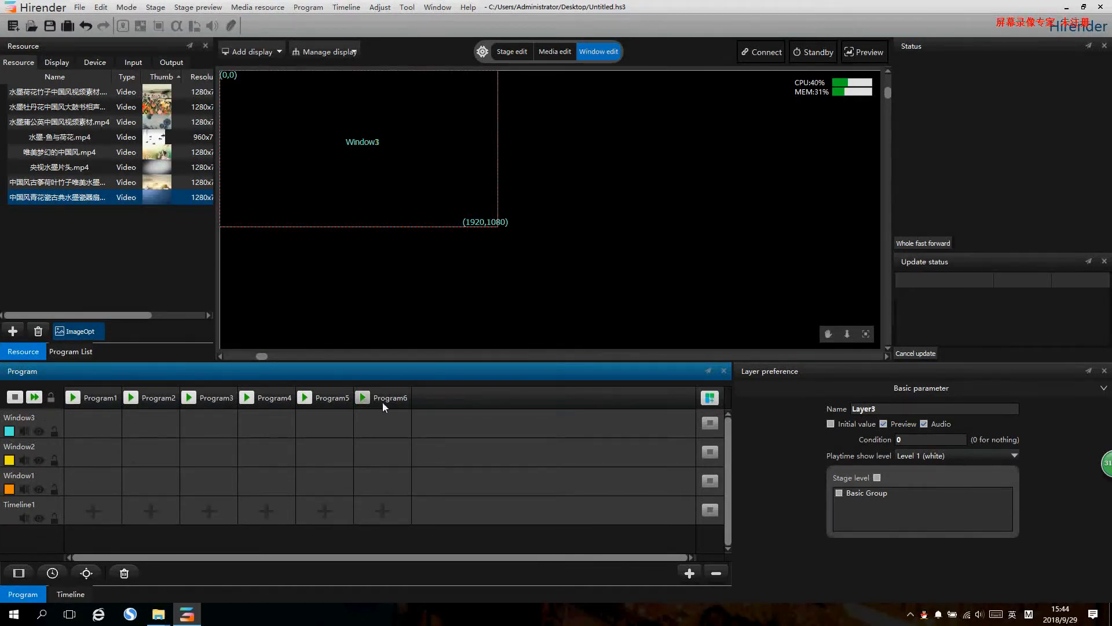
{"action": "left_click", "coordinate": [19, 572]}
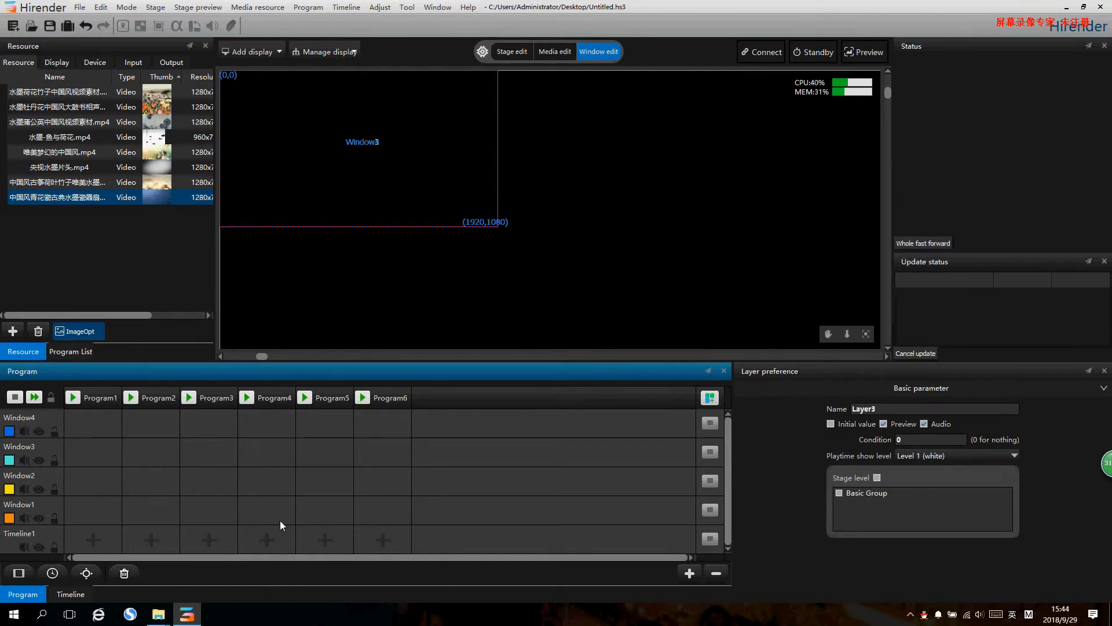
- Rename the Window4 layer as 123
{"action": "left_click", "coordinate": [43, 415]}
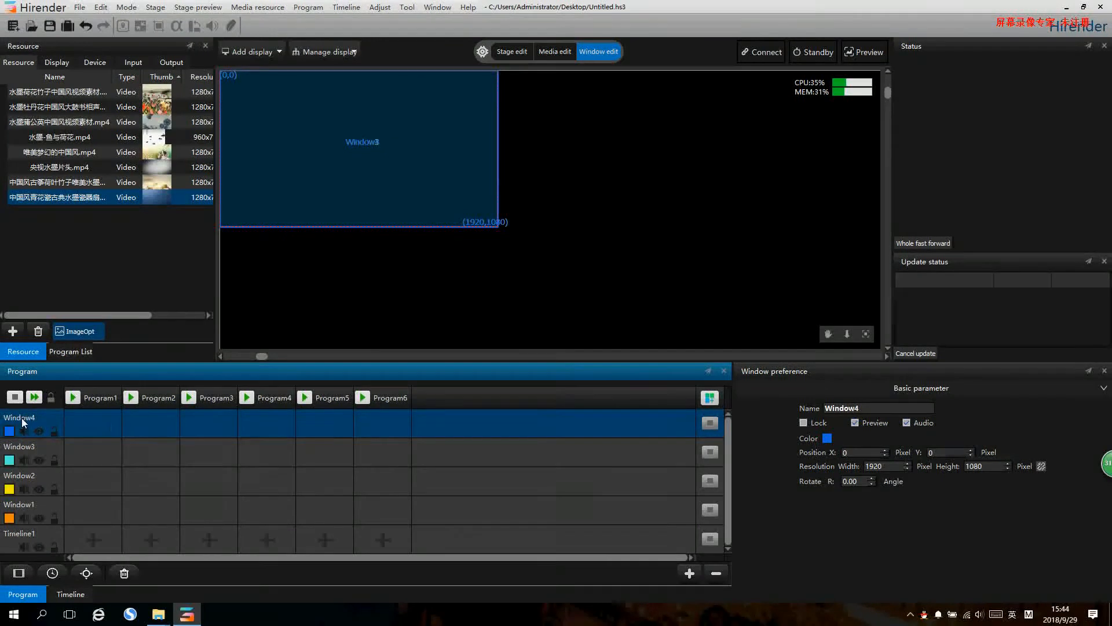
{"action": "double_click", "coordinate": [866, 409]}
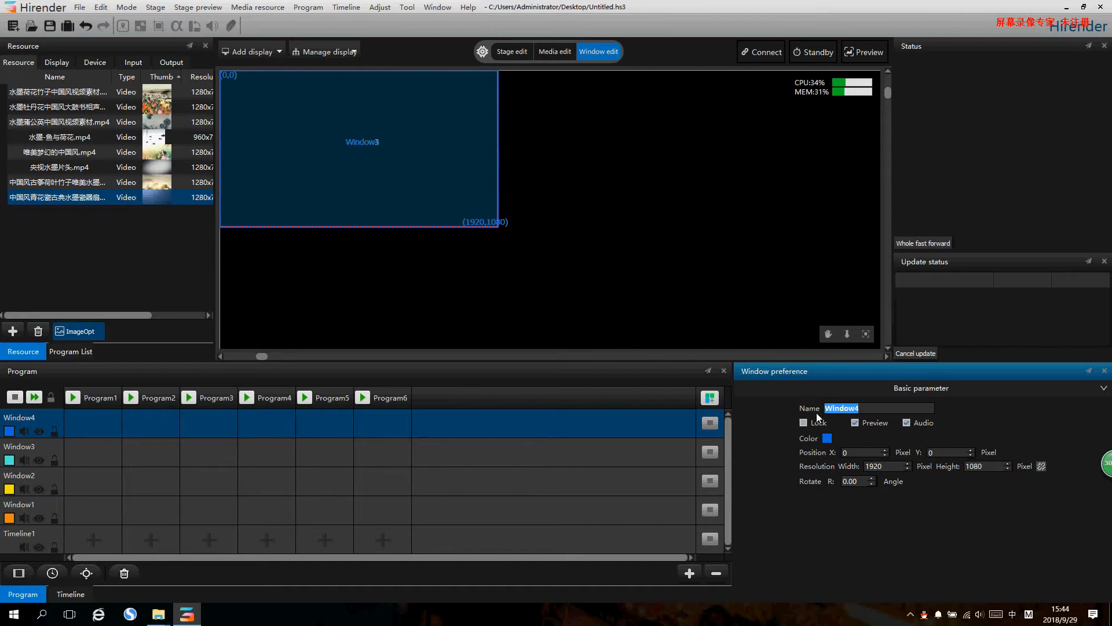
{"action": "key", "text": "shift"}
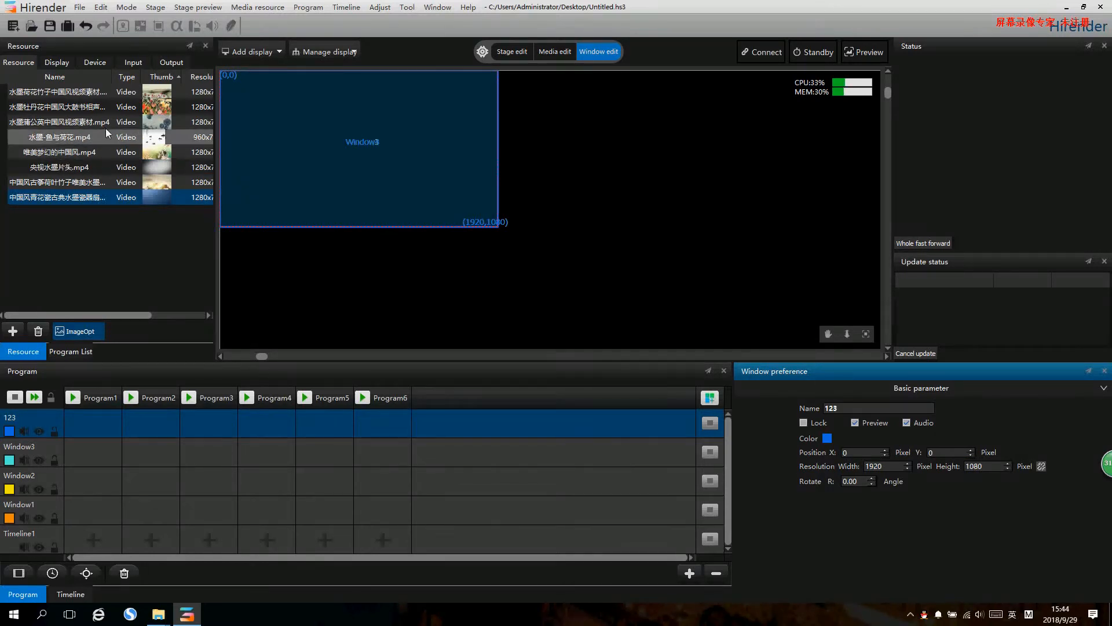
- Place the 水墨牡丹花 peony video in Program1 on layer 123 and play that program
{"action": "left_click_drag", "start_coordinate": [84, 104], "coordinate": [85, 320]}
{"action": "left_click_drag", "start_coordinate": [80, 425], "coordinate": [88, 423]}
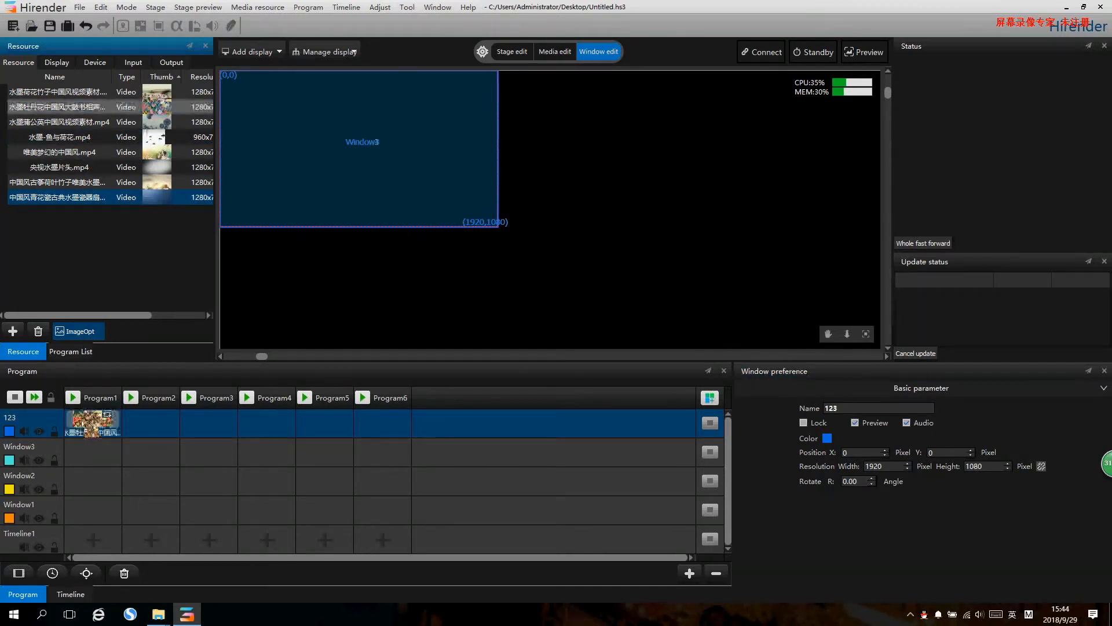
{"action": "left_click", "coordinate": [73, 397]}
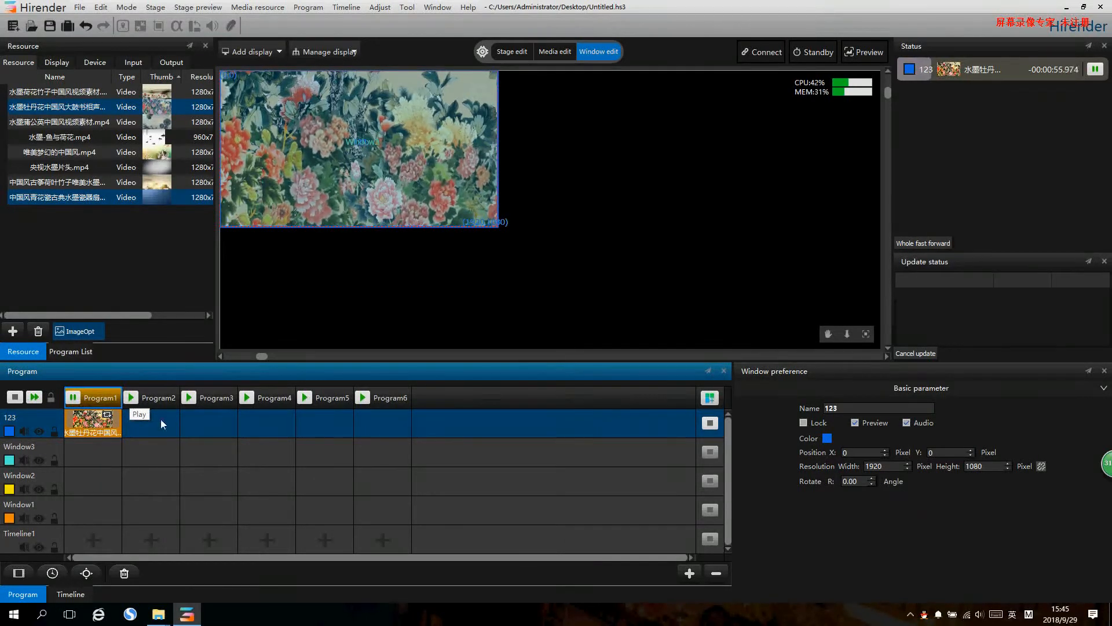
- Set the Window3 layer's width to 500 pixels and rename the layer as 1
{"action": "left_click", "coordinate": [41, 448]}
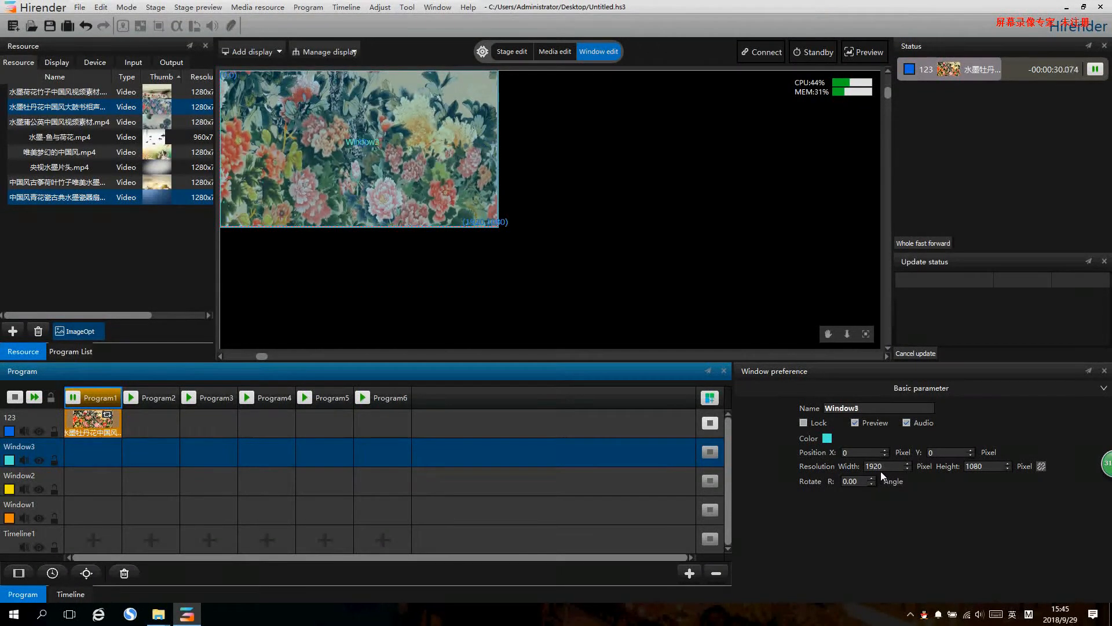
{"action": "left_click_drag", "start_coordinate": [880, 471], "coordinate": [873, 470]}
{"action": "type", "text": "500"}
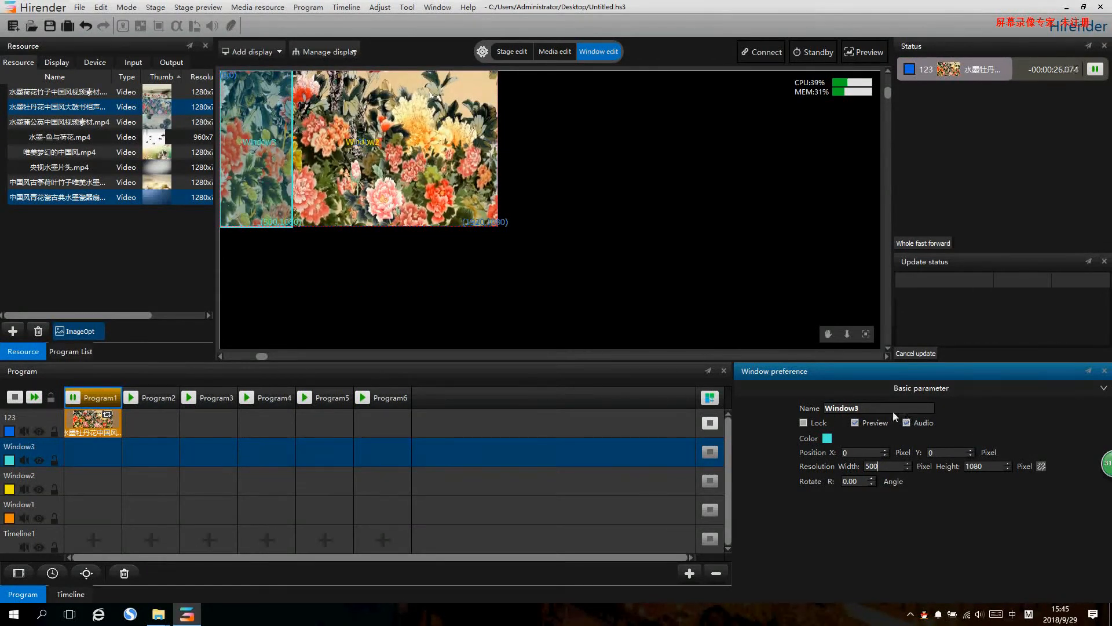
{"action": "left_click_drag", "start_coordinate": [892, 410], "coordinate": [781, 400]}
{"action": "type", "text": "1"}
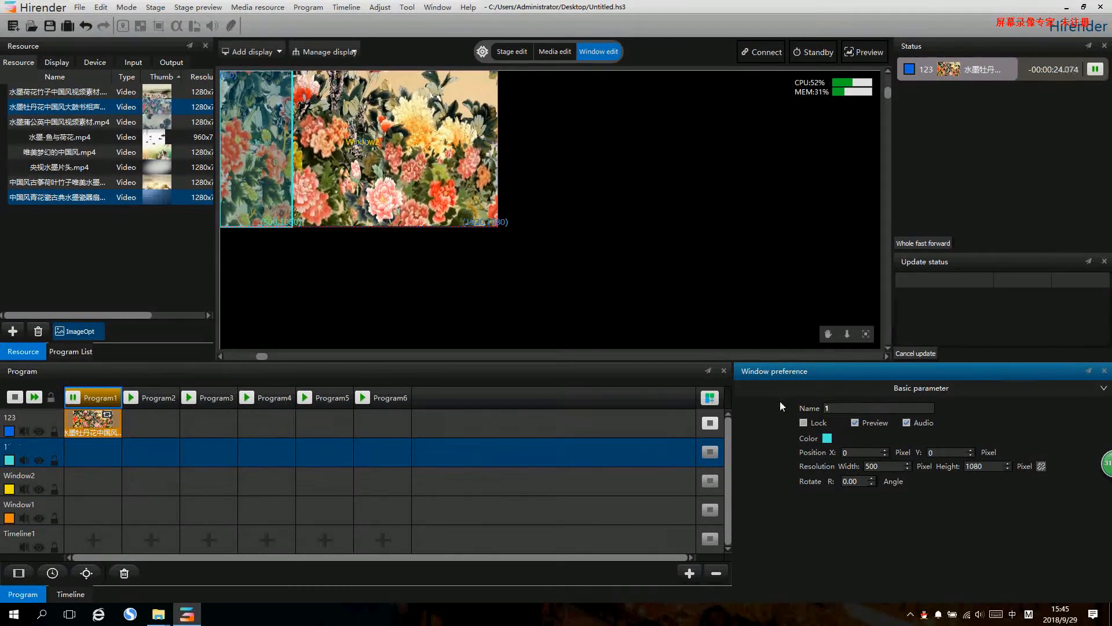
- Rename the Window2 layer as 2 and set its width to 920 pixels
{"action": "left_click", "coordinate": [269, 166]}
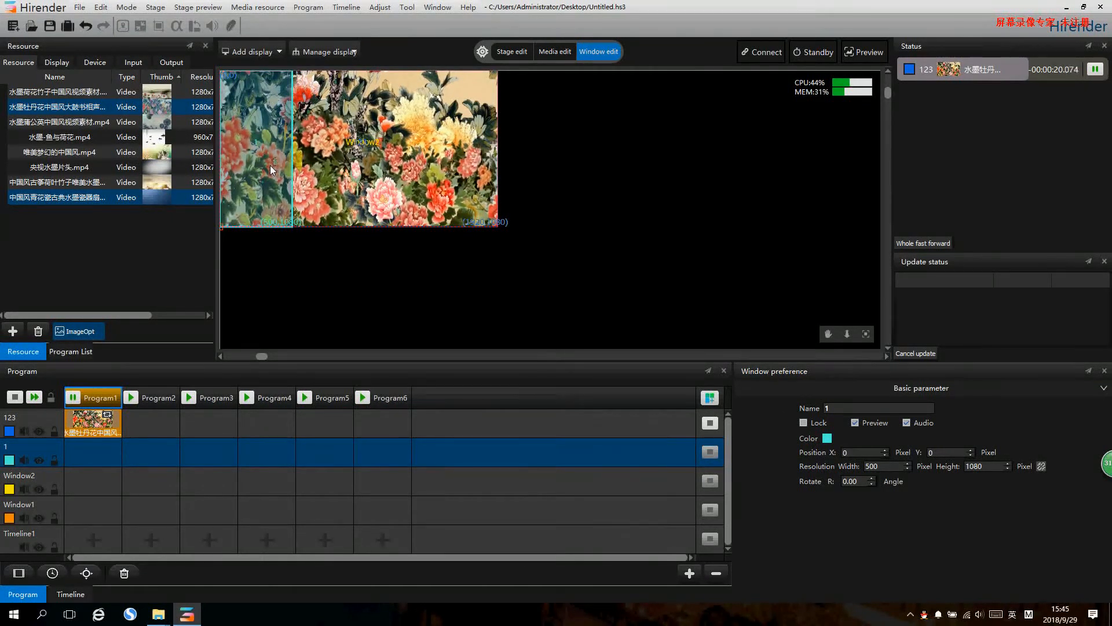
{"action": "scroll", "coordinate": [310, 213], "scroll_direction": "up", "scroll_amount": 1}
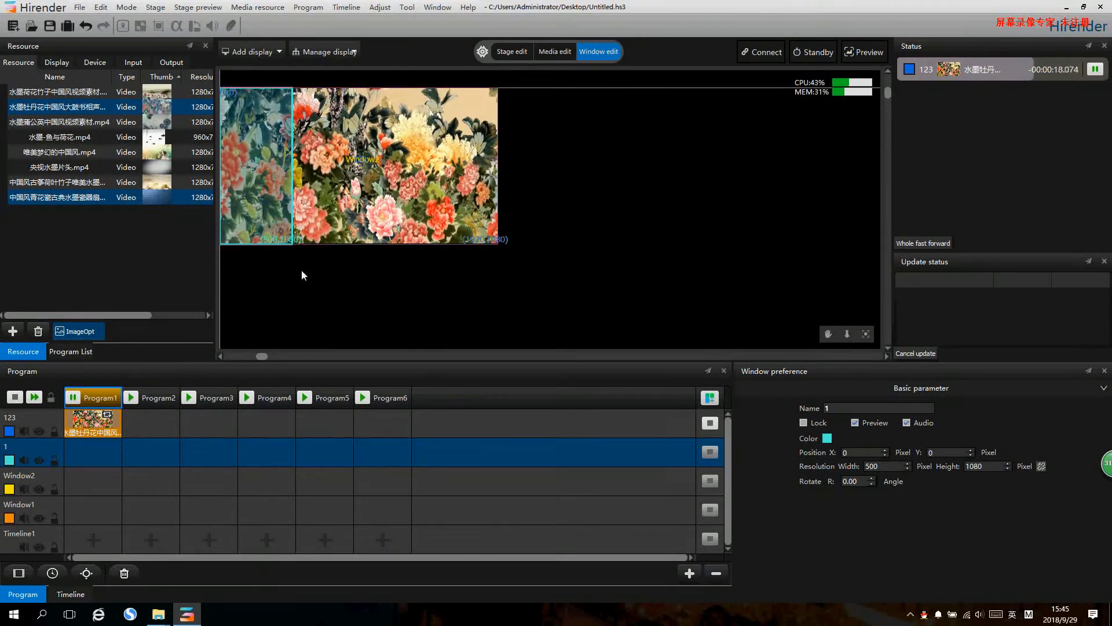
{"action": "left_click", "coordinate": [218, 358]}
{"action": "mouse_move", "coordinate": [288, 173]}
{"action": "left_mouse_down"}
{"action": "mouse_move", "coordinate": [311, 192]}
{"action": "mouse_move", "coordinate": [290, 171]}
{"action": "left_mouse_up"}
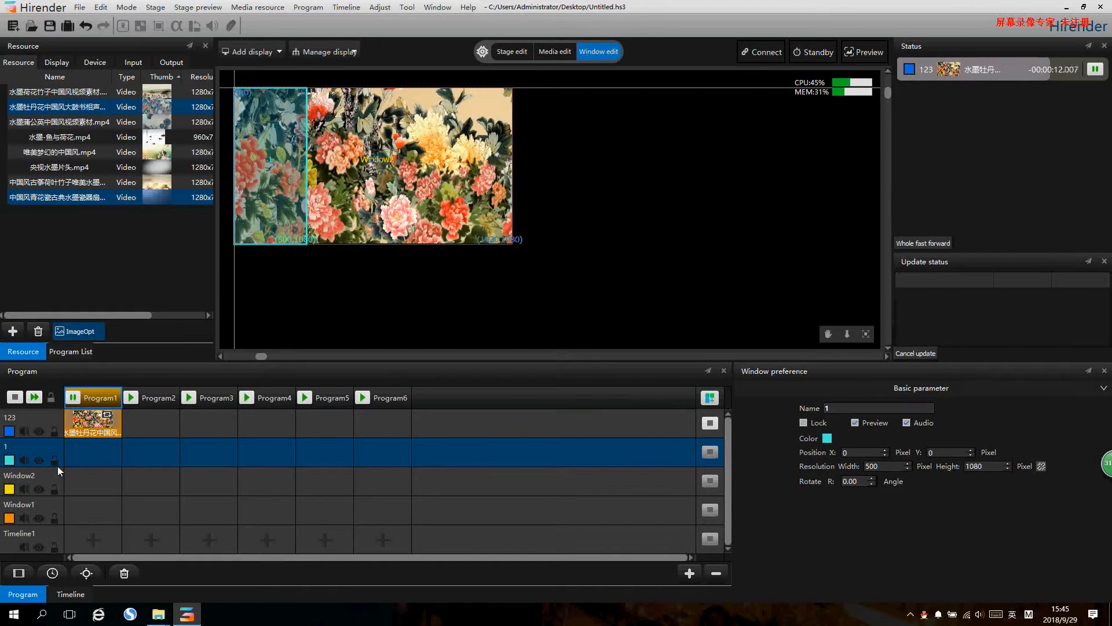
{"action": "left_click", "coordinate": [40, 477]}
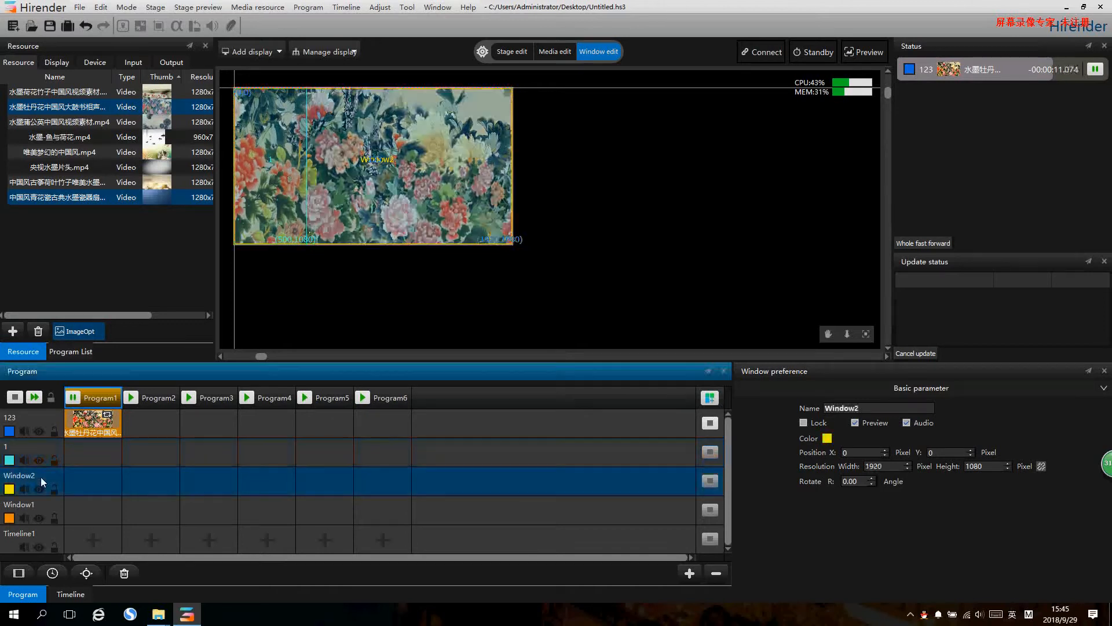
{"action": "double_click", "coordinate": [857, 407]}
{"action": "type", "text": "2"}
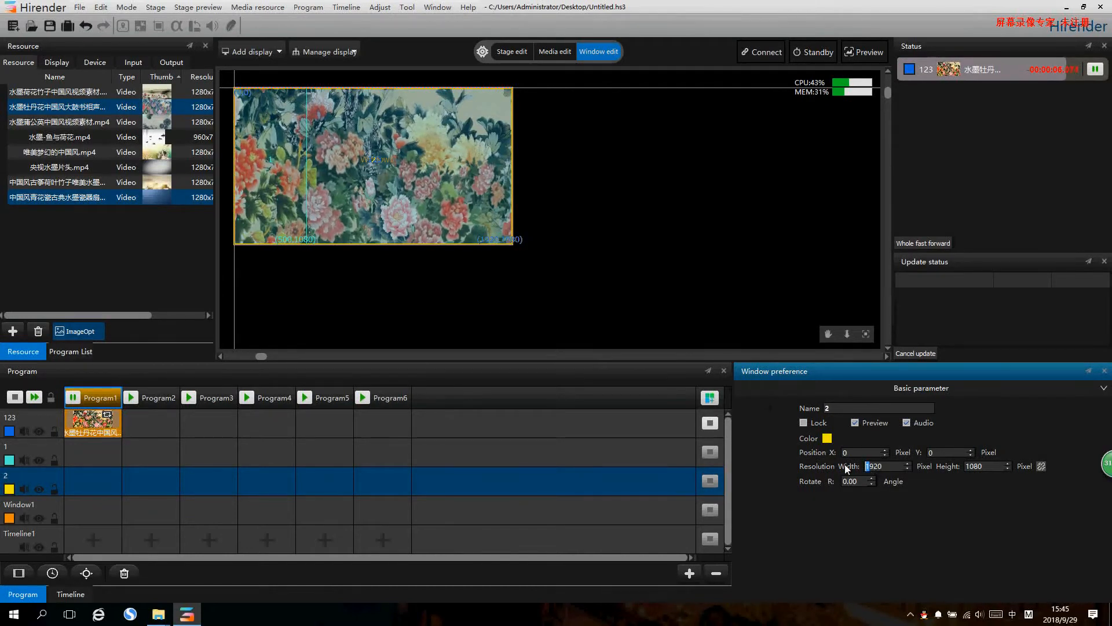
{"action": "key", "text": "Delete"}
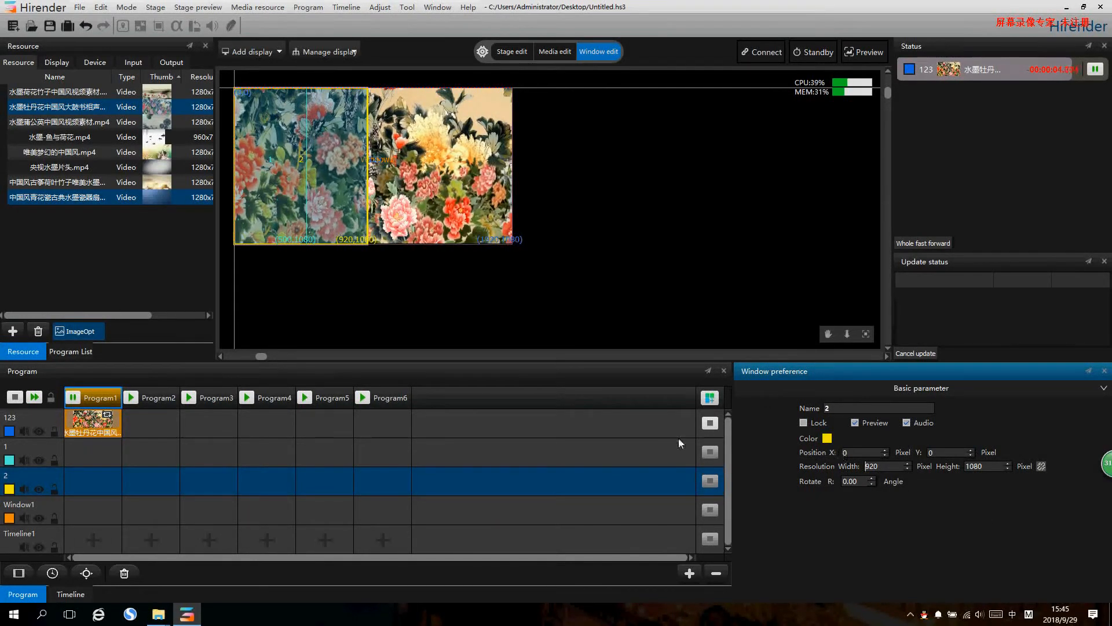
- Move the layer 2 window on the stage to X 500, flush against the edge of the layer 1 window
{"action": "left_click_drag", "start_coordinate": [330, 179], "coordinate": [401, 178]}
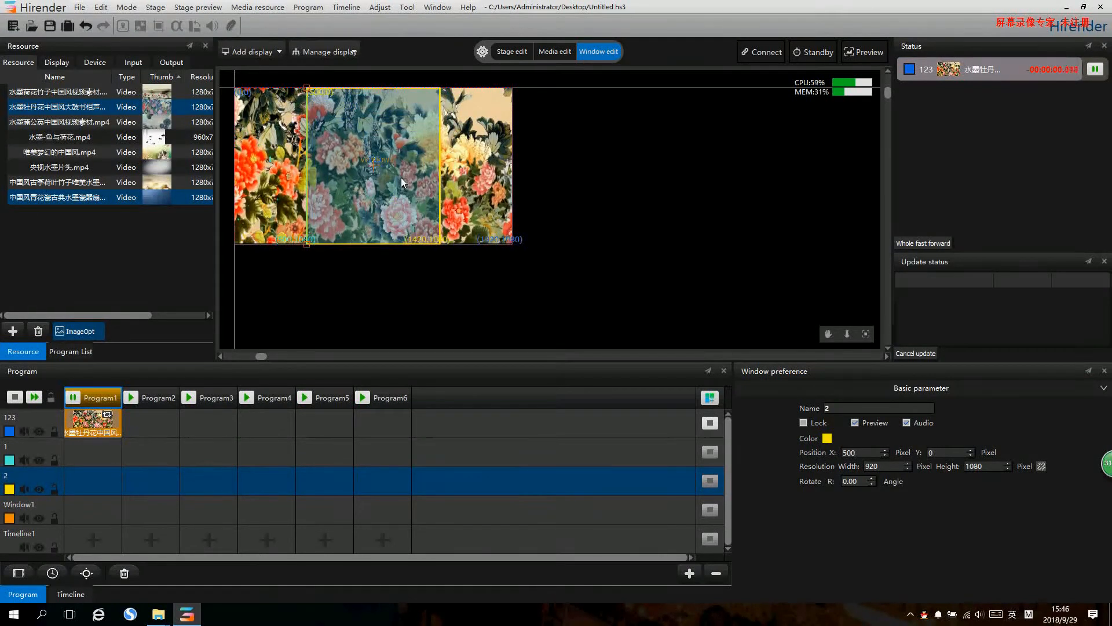
{"action": "left_click", "coordinate": [375, 283]}
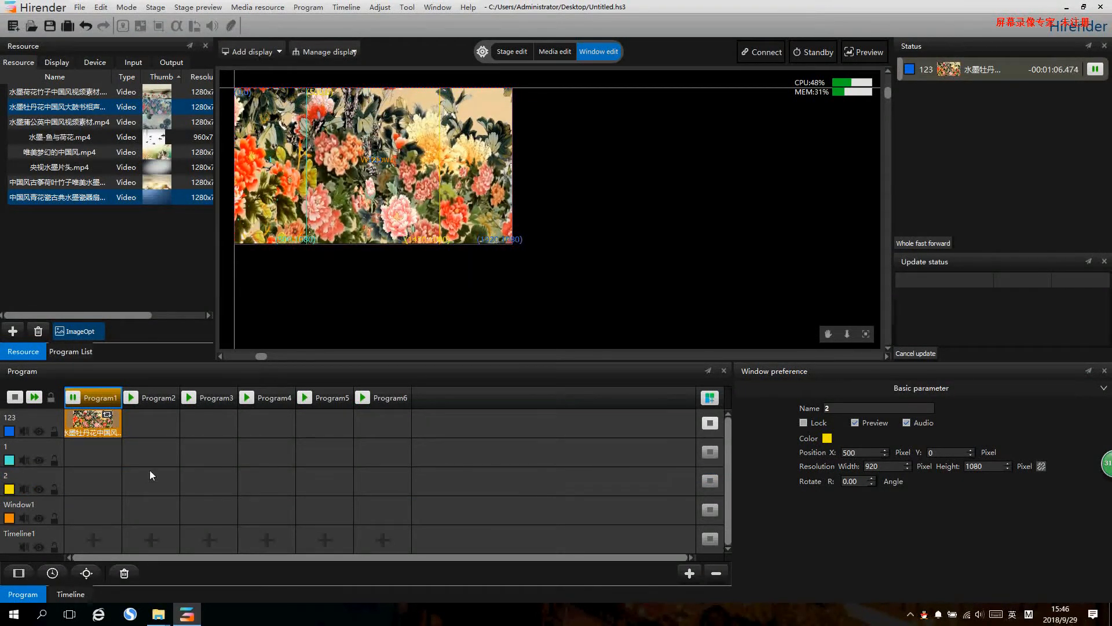
- Rename the Window1 layer as 3, set its width to 500 pixels and move it beside layer 2 at X 1420
{"action": "left_click", "coordinate": [40, 503]}
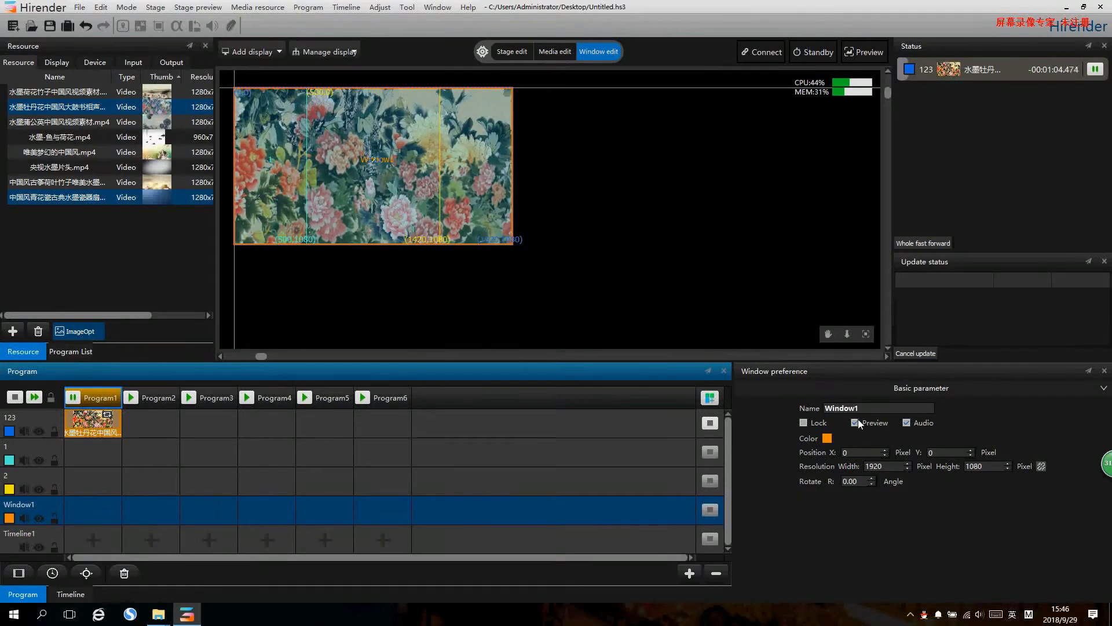
{"action": "left_click", "coordinate": [783, 400]}
{"action": "type", "text": "3"}
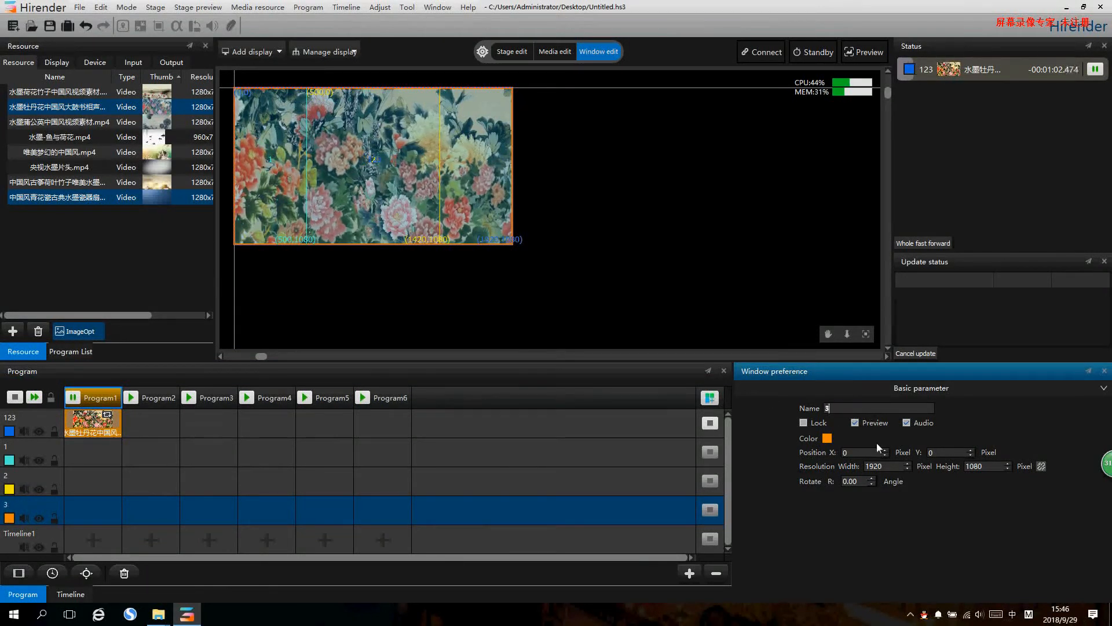
{"action": "type", "text": "500"}
{"action": "key", "text": "Return"}
{"action": "left_click_drag", "start_coordinate": [276, 196], "coordinate": [483, 196]}
{"action": "left_click", "coordinate": [513, 295]}
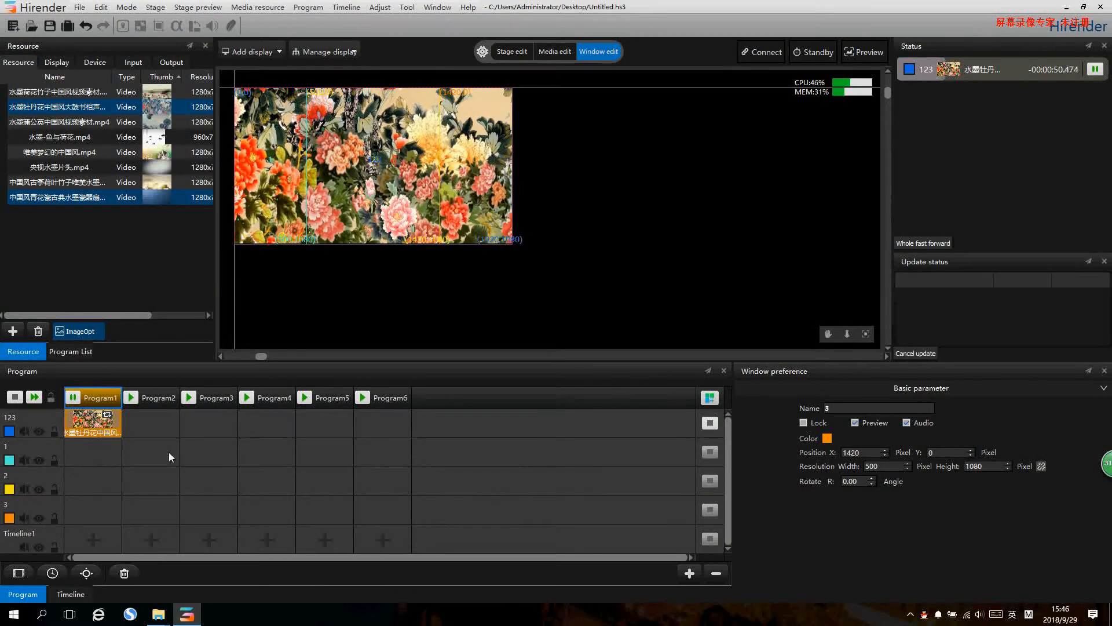
- Place the 水墨蒲公英, 唯美梦幻的中国风 and 中国风古筝荷叶竹子 videos in Program2 on layers 1, 2 and 3, and play that program
{"action": "left_click", "coordinate": [24, 451]}
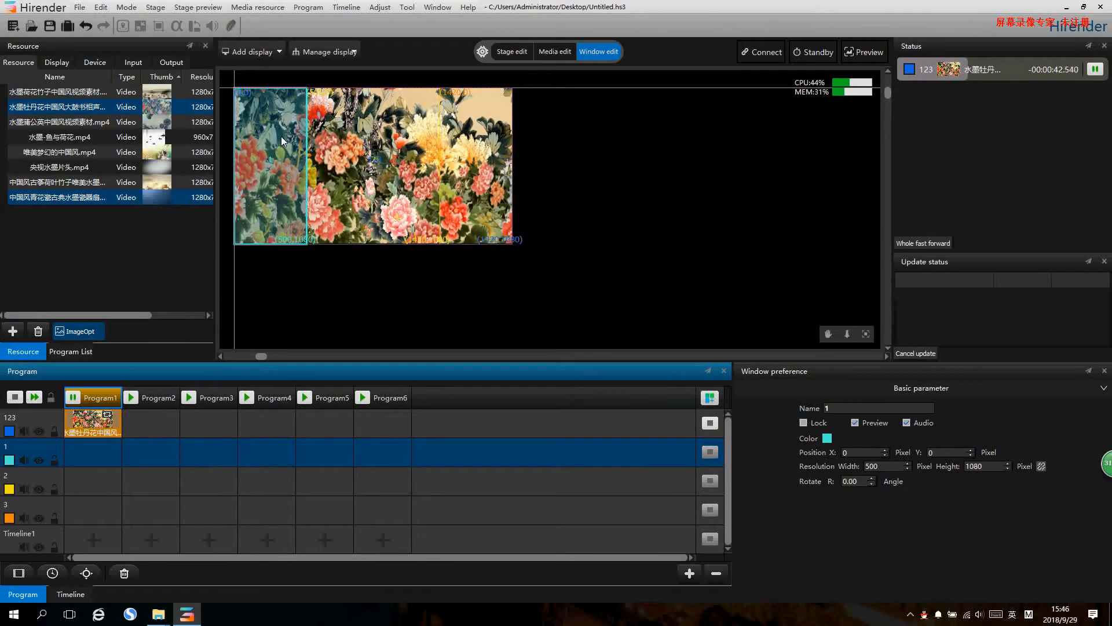
{"action": "left_click", "coordinate": [25, 475]}
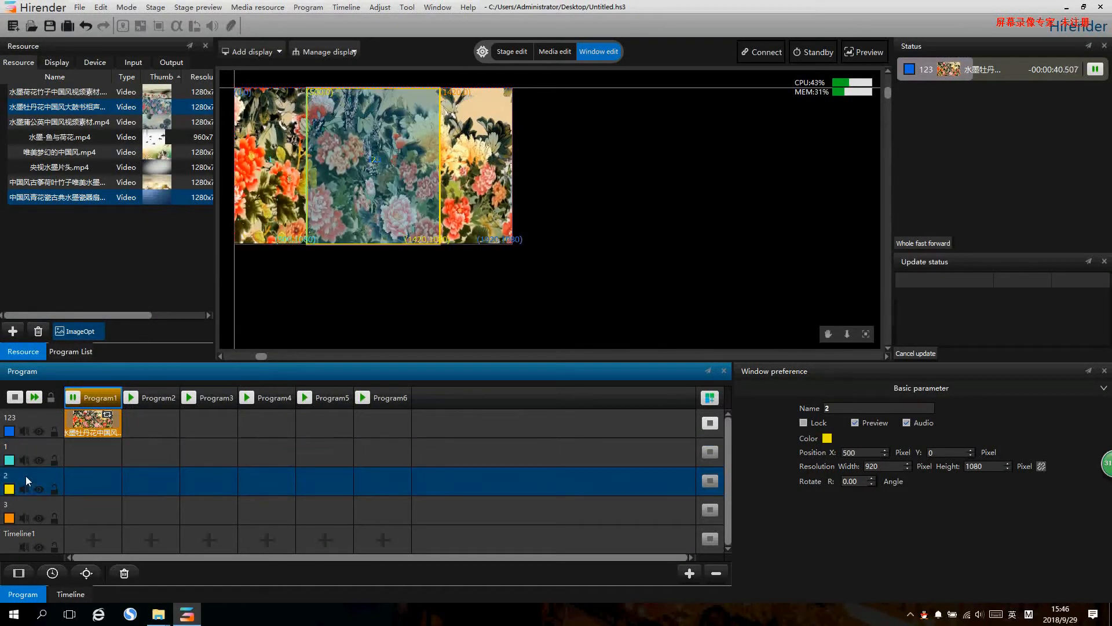
{"action": "left_click", "coordinate": [33, 506]}
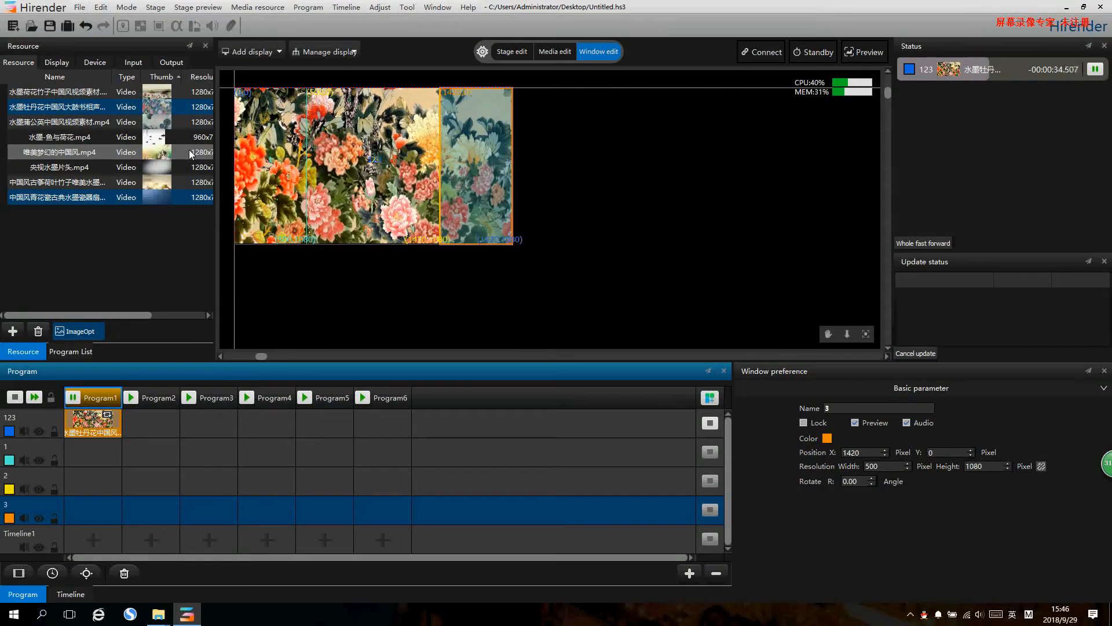
{"action": "left_click", "coordinate": [99, 124]}
{"action": "left_click_drag", "start_coordinate": [99, 122], "coordinate": [150, 449]}
{"action": "left_click_drag", "start_coordinate": [69, 197], "coordinate": [146, 482]}
{"action": "left_click_drag", "start_coordinate": [74, 153], "coordinate": [129, 509]}
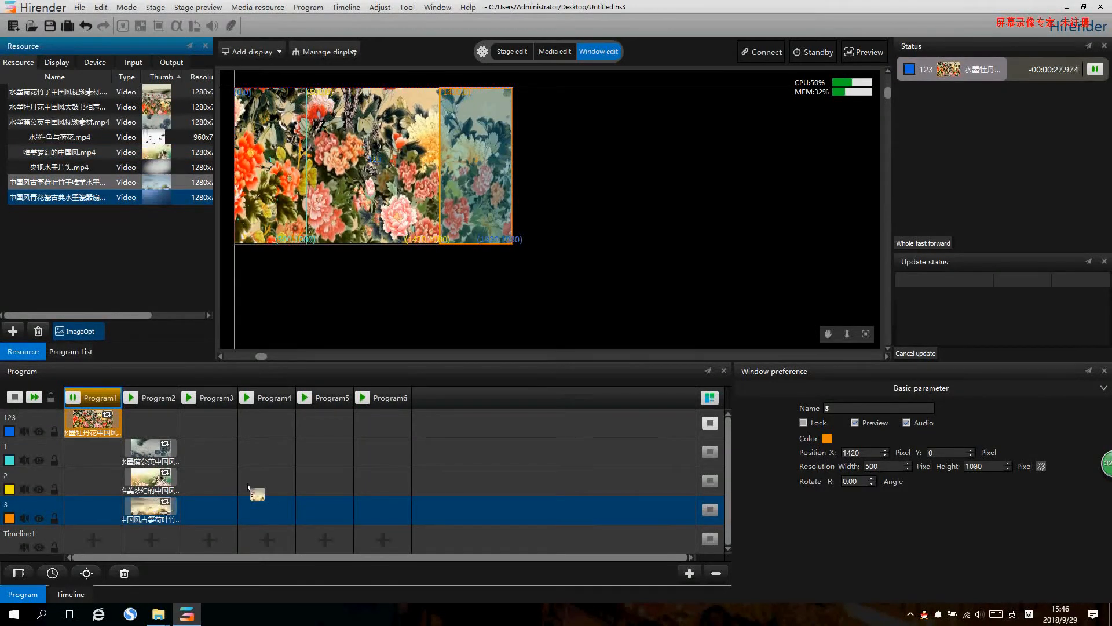
{"action": "left_click", "coordinate": [132, 398]}
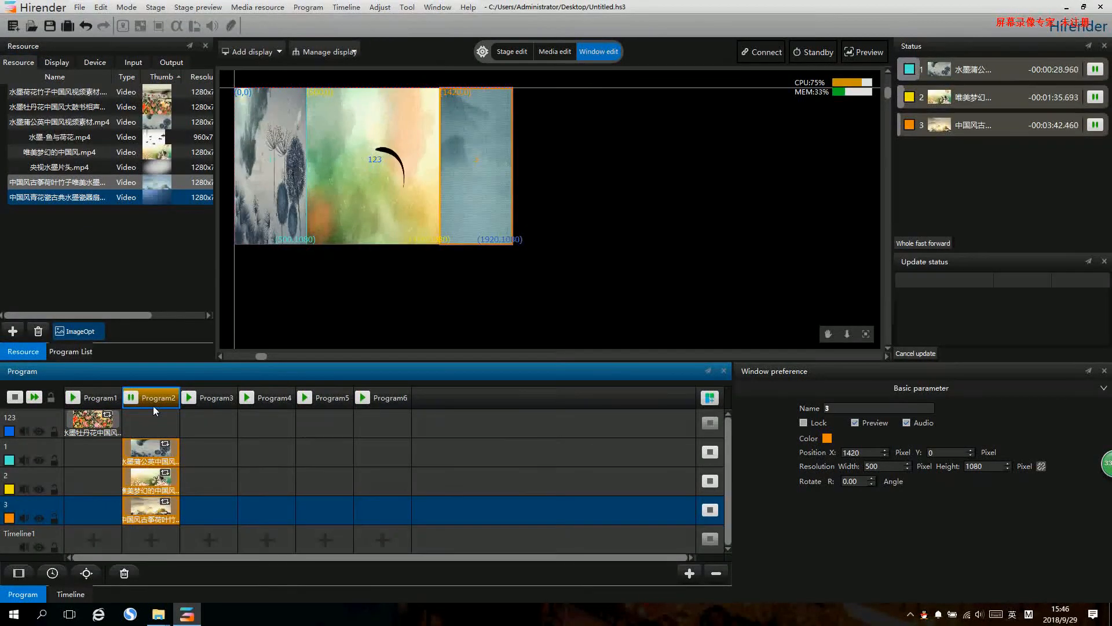
- Pause Program2 and mute the computer's speakers
{"action": "left_click", "coordinate": [134, 398]}
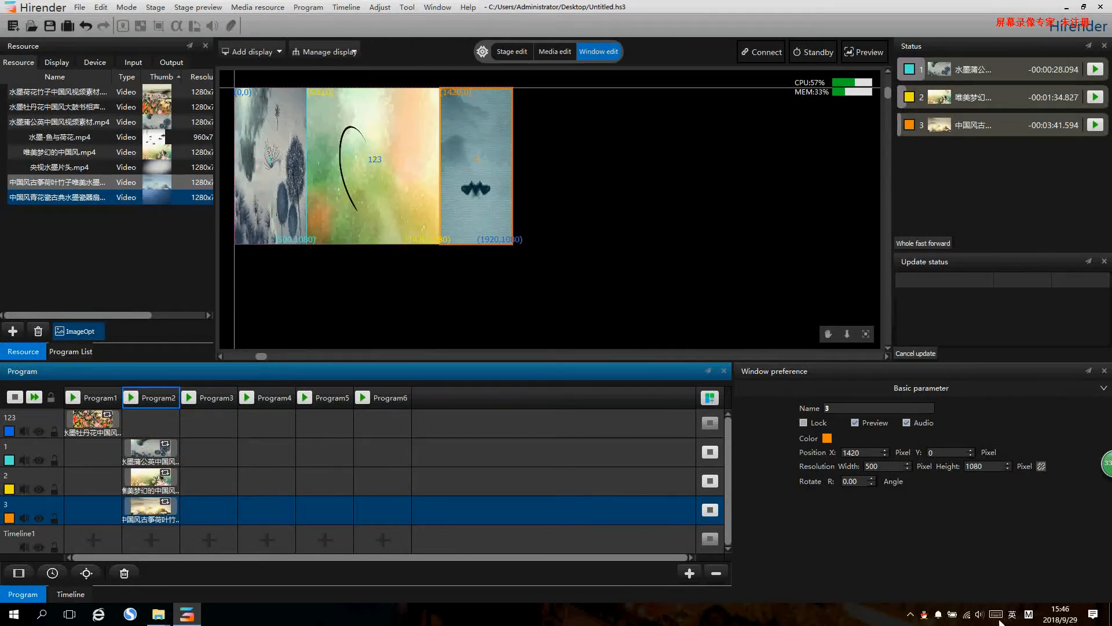
{"action": "left_click", "coordinate": [979, 614]}
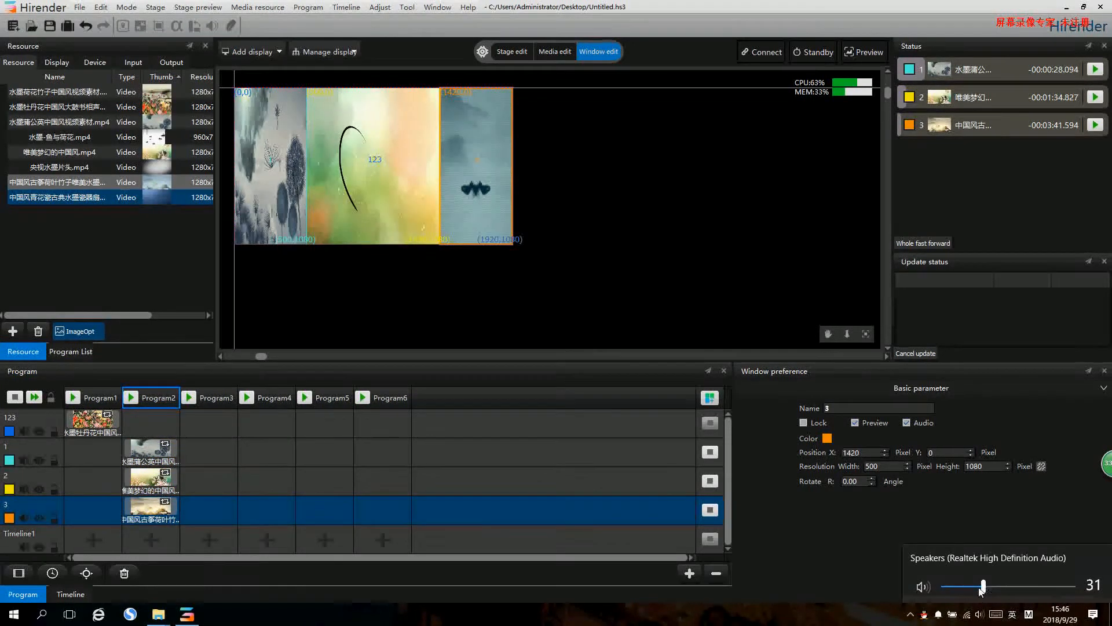
{"action": "left_click", "coordinate": [643, 290]}
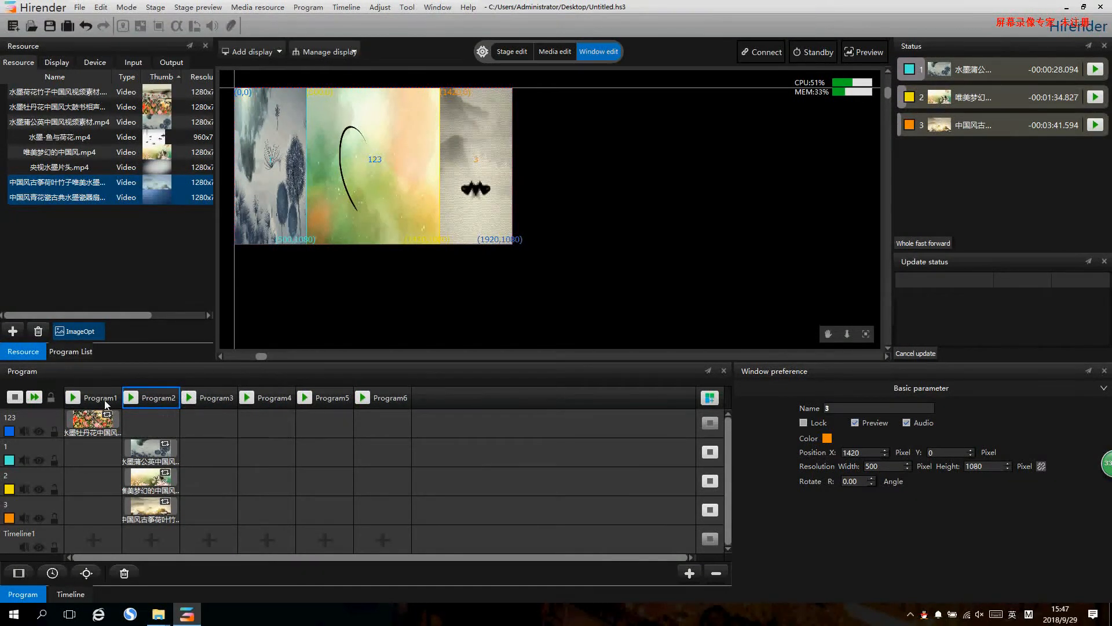
- Play Program1, and switch playback to Program2 to compare the full-screen and three-window layouts
{"action": "left_click", "coordinate": [74, 398]}
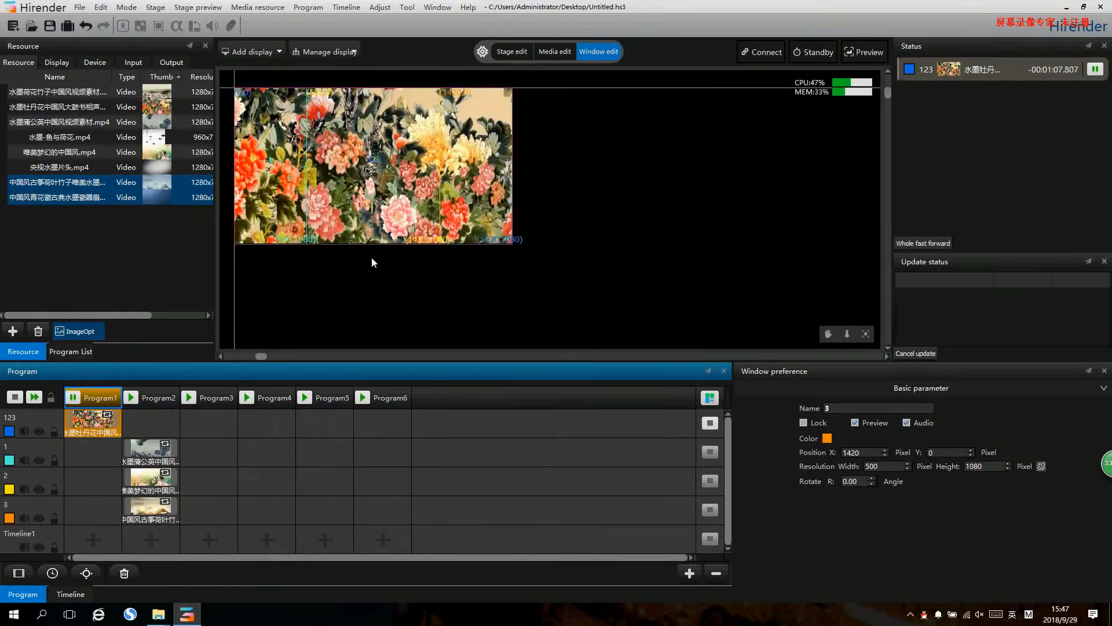
{"action": "left_click", "coordinate": [152, 395]}
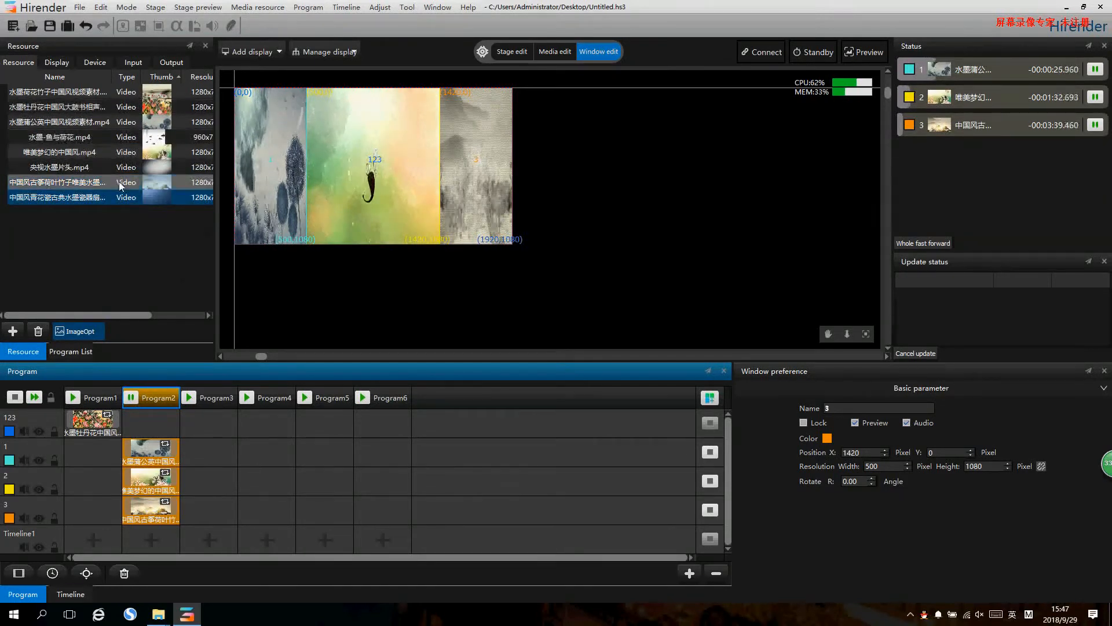
- Place the 水墨-鱼与荷花, 央视水墨片头 and 中国风古筝荷叶竹子 videos in Program3 on layers 1, 2 and 3, and play that program
{"action": "left_click", "coordinate": [210, 197]}
{"action": "left_click_drag", "start_coordinate": [209, 451], "coordinate": [196, 508]}
{"action": "left_click_drag", "start_coordinate": [98, 168], "coordinate": [211, 478]}
{"action": "left_click_drag", "start_coordinate": [82, 139], "coordinate": [209, 452]}
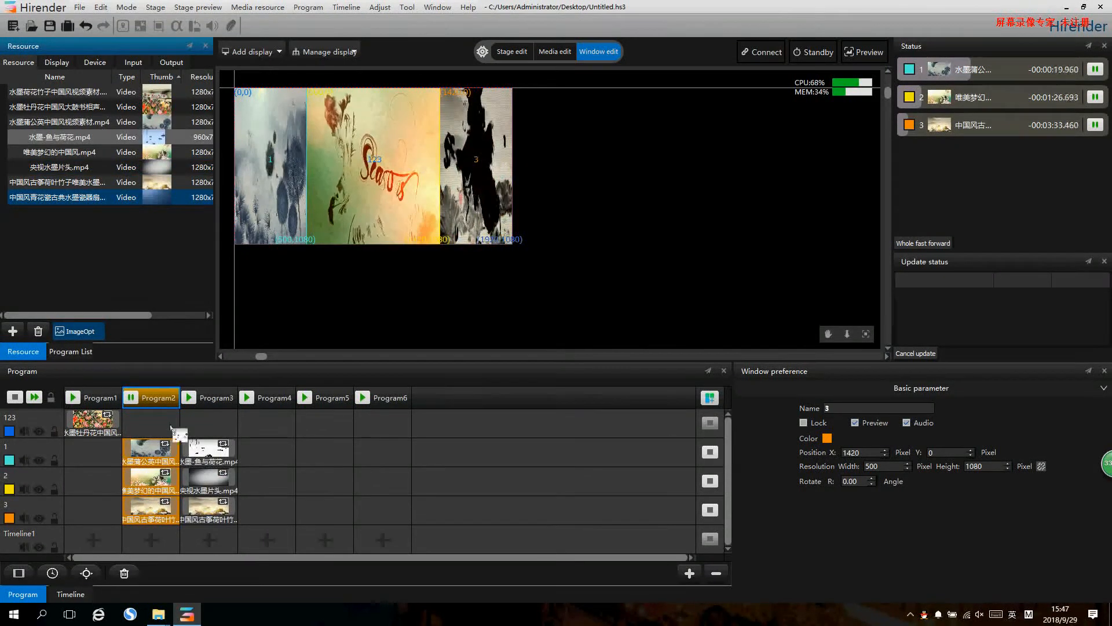
{"action": "left_click", "coordinate": [189, 397]}
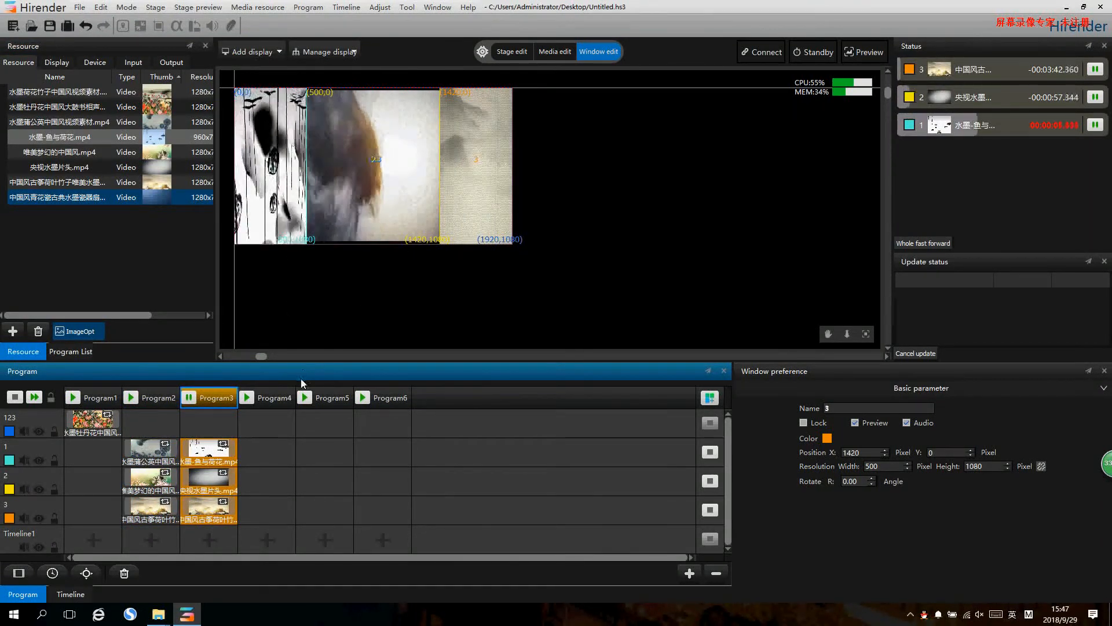
- Place the 水墨荷花竹子 lotus video in Program4 on layer 123 and play that program
{"action": "left_click_drag", "start_coordinate": [73, 91], "coordinate": [256, 423]}
{"action": "left_click", "coordinate": [247, 398]}
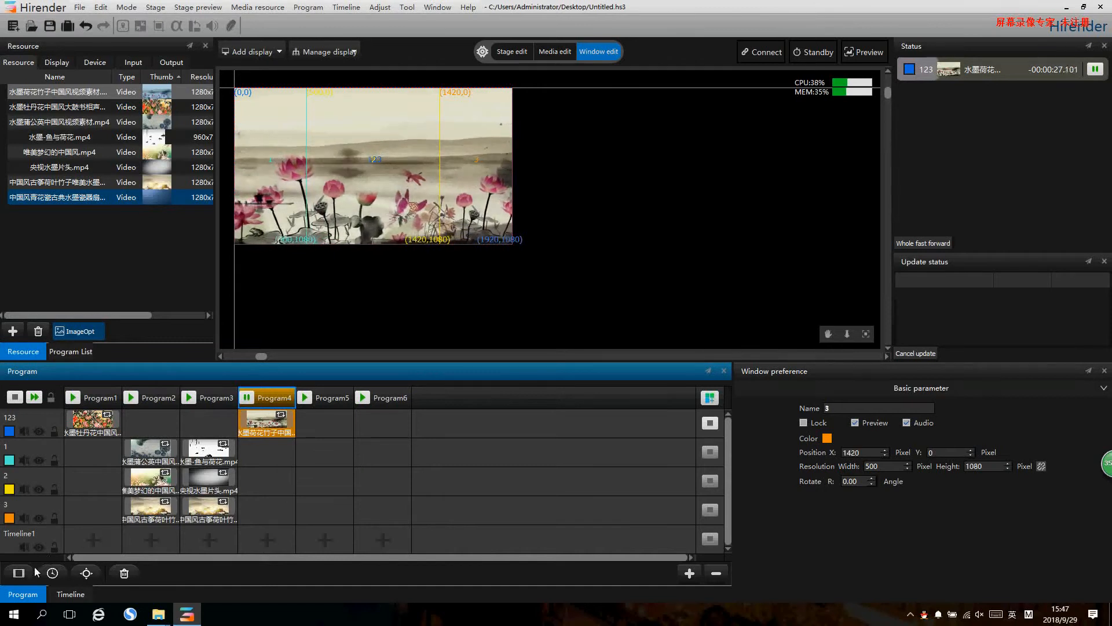
- Add two new window layers and set the Window2 layer's width to 960 pixels
{"action": "left_click", "coordinate": [19, 574]}
{"action": "left_click", "coordinate": [18, 574]}
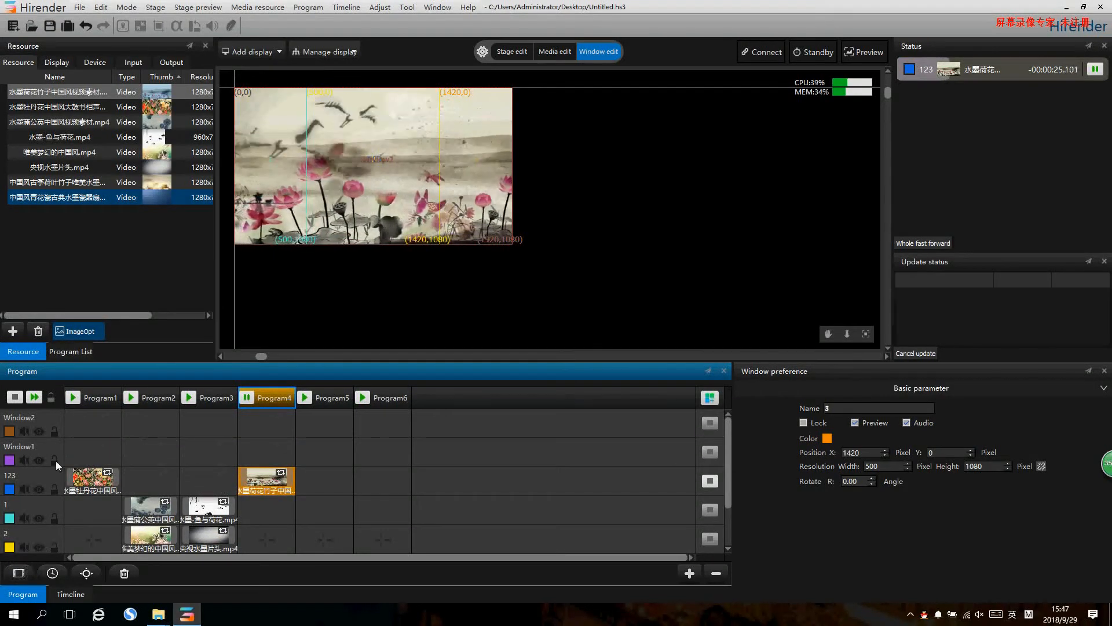
{"action": "left_click", "coordinate": [43, 422]}
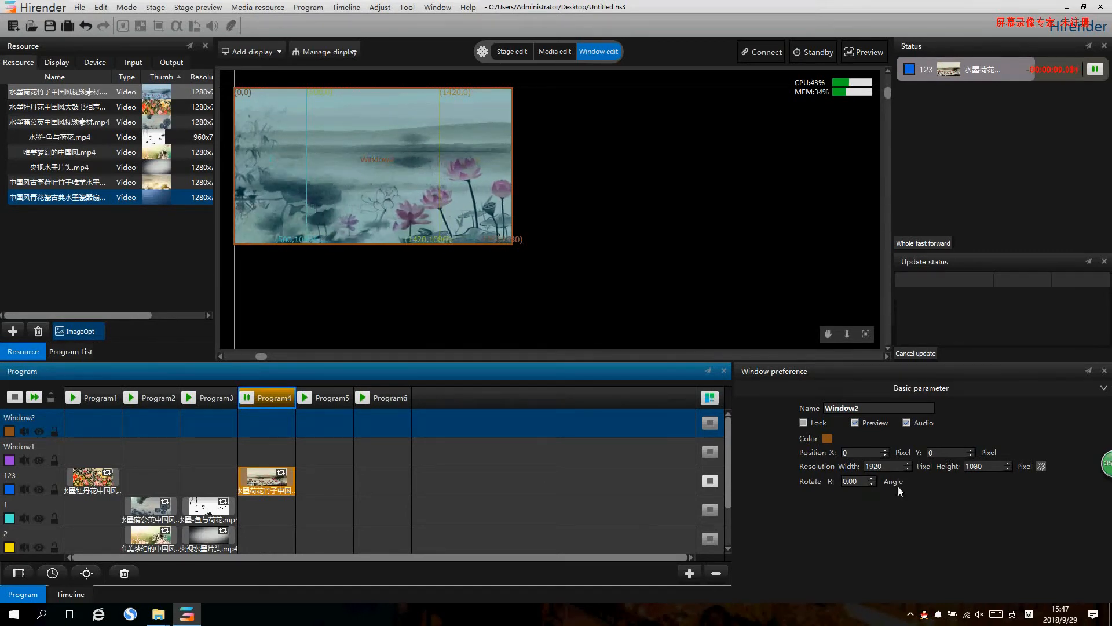
{"action": "left_click_drag", "start_coordinate": [894, 467], "coordinate": [822, 467]}
{"action": "type", "text": "960"}
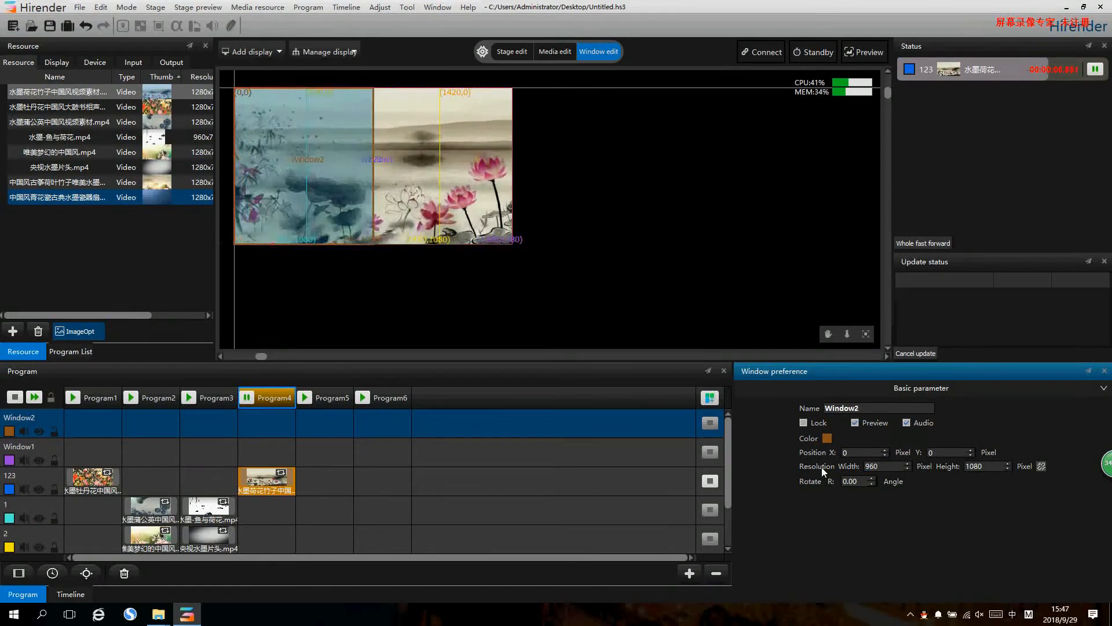
- Set the new Window1 layer's width to 960 pixels and move it beside Window2 at X 960
{"action": "left_click", "coordinate": [51, 447]}
{"action": "left_click_drag", "start_coordinate": [883, 467], "coordinate": [797, 466]}
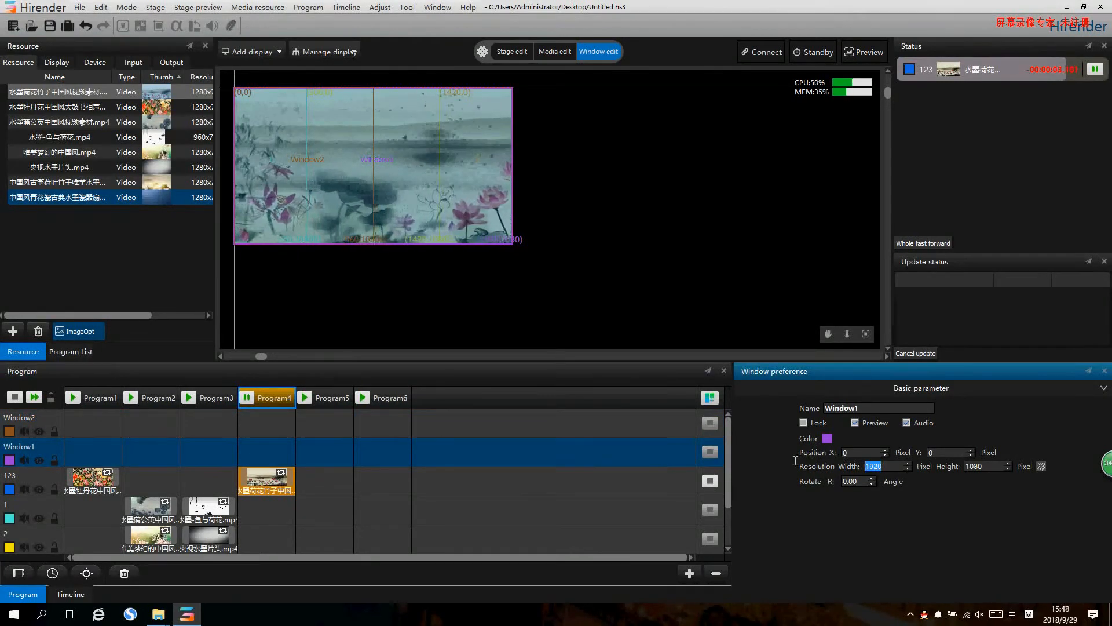
{"action": "type", "text": "960"}
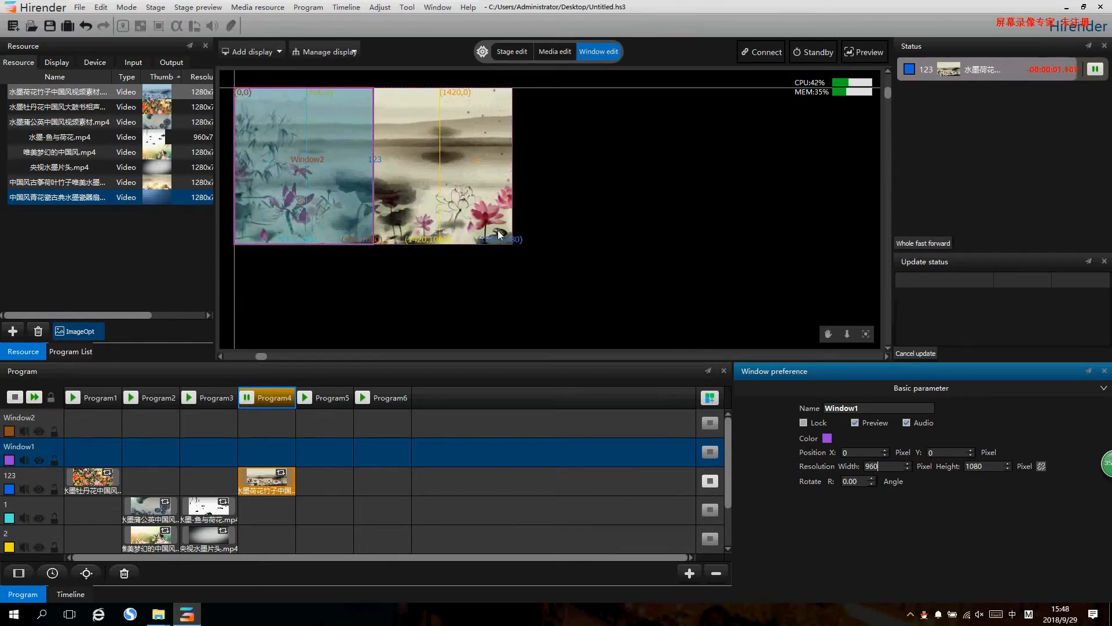
{"action": "left_click_drag", "start_coordinate": [296, 172], "coordinate": [437, 173]}
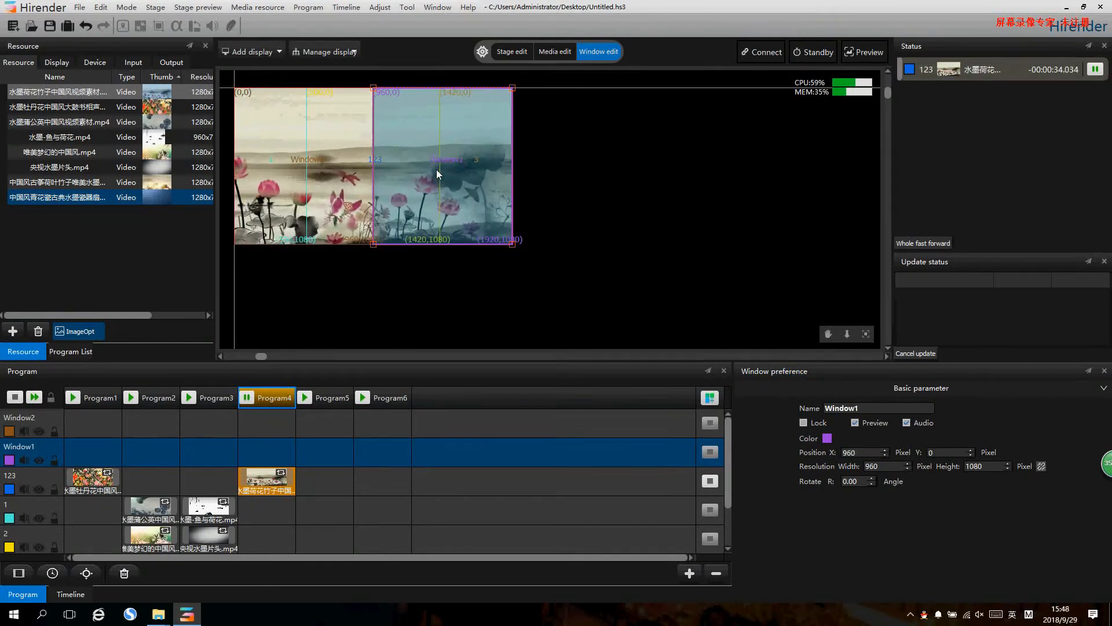
{"action": "left_click", "coordinate": [488, 255]}
- Place the 水墨蒲公英 video on Window2 and 唯美梦幻的中国风 on Window1 in Program5, and play that program
{"action": "left_click_drag", "start_coordinate": [131, 138], "coordinate": [328, 426]}
{"action": "left_click_drag", "start_coordinate": [108, 153], "coordinate": [319, 451]}
{"action": "left_click", "coordinate": [304, 398]}
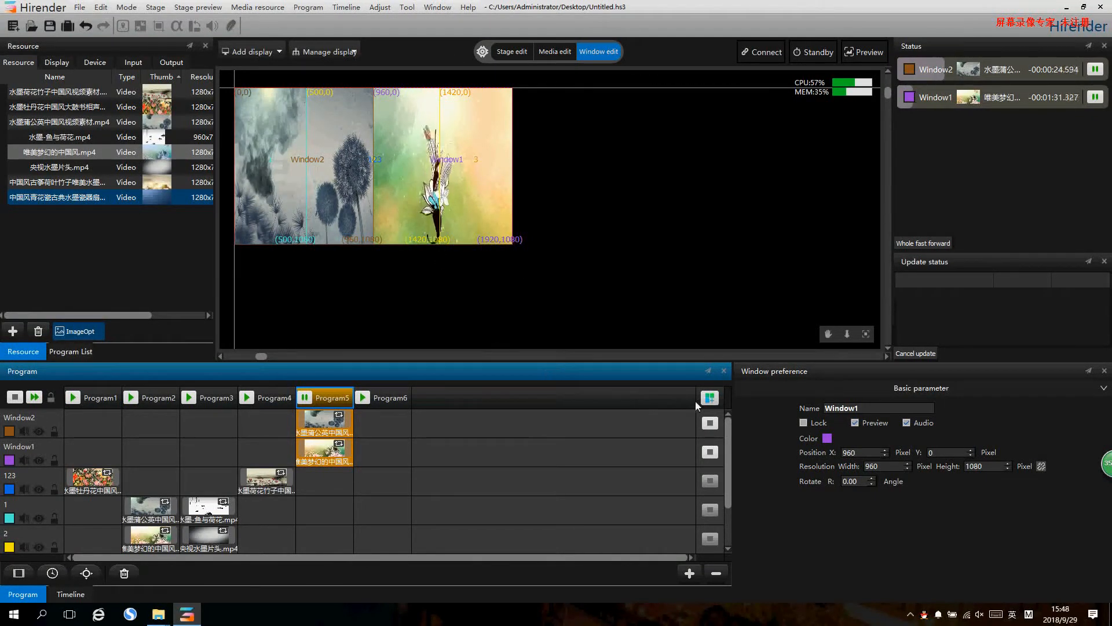
- Add four more programs, Program7 to Program10, to the program grid
{"action": "left_click", "coordinate": [710, 397]}
{"action": "left_click", "coordinate": [709, 398]}
{"action": "left_click", "coordinate": [709, 398]}
{"action": "left_click", "coordinate": [709, 398]}
- Place the 水墨蒲公英, 水墨牡丹花 and 唯美梦幻的中国风 videos in Program6 on layers 1, 2 and 3
{"action": "scroll", "coordinate": [430, 446], "scroll_direction": "down", "scroll_amount": 2}
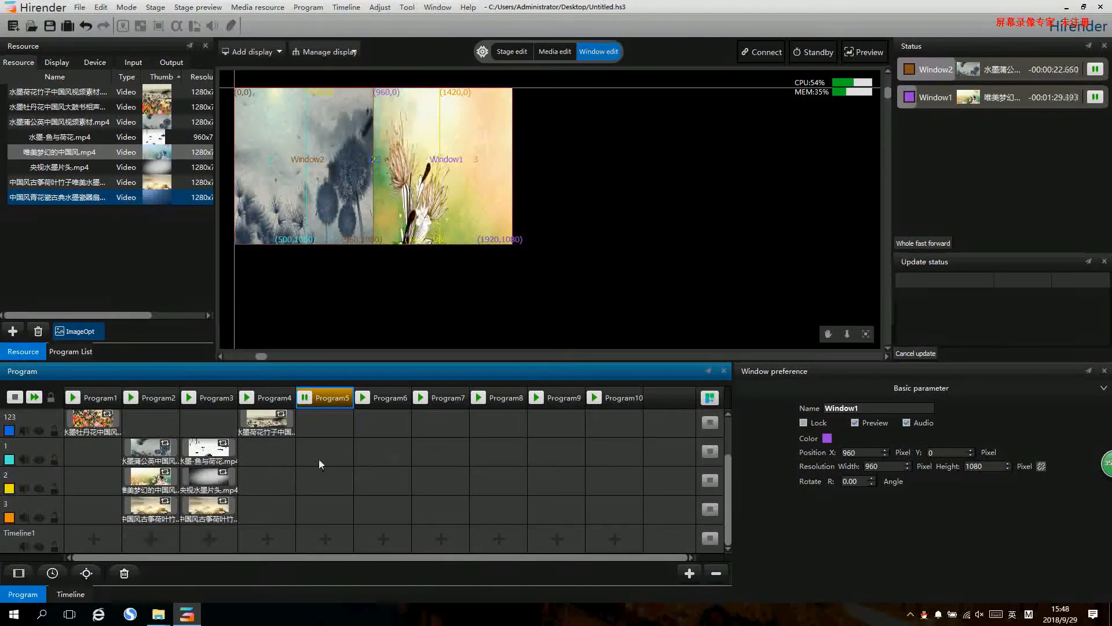
{"action": "left_click_drag", "start_coordinate": [125, 107], "coordinate": [376, 454]}
{"action": "left_click_drag", "start_coordinate": [123, 196], "coordinate": [380, 509]}
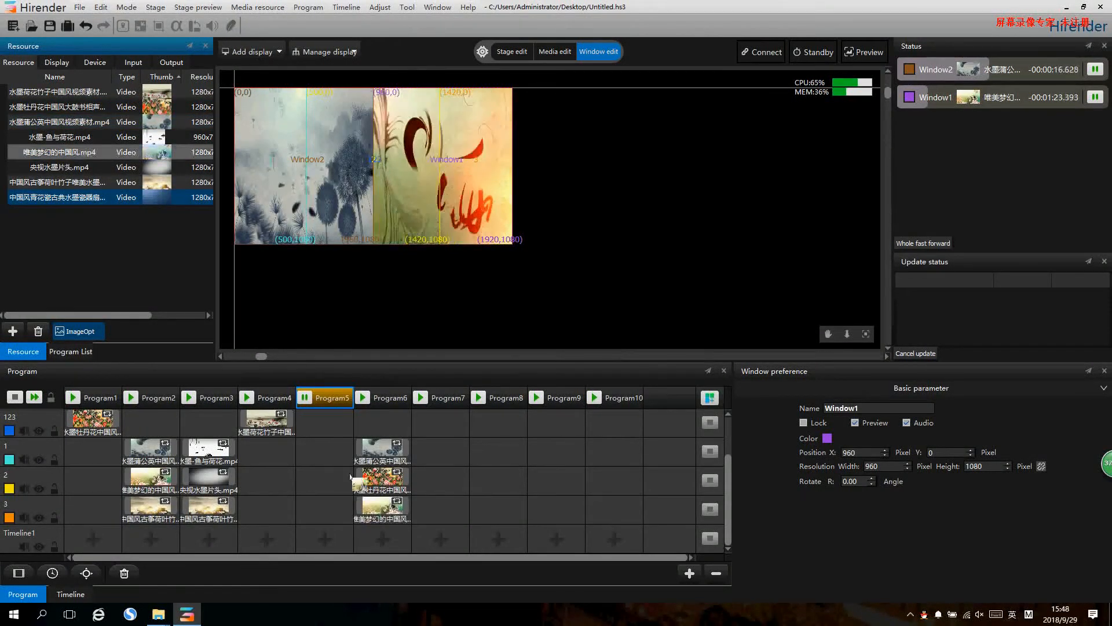
- Place the 水墨牡丹花 video in Program7 on layer 123, and the 水墨蒲公英 video in Program8 on layer 1 and Program9 on layer 2
{"action": "left_click_drag", "start_coordinate": [122, 167], "coordinate": [445, 424]}
{"action": "left_click_drag", "start_coordinate": [133, 123], "coordinate": [504, 453]}
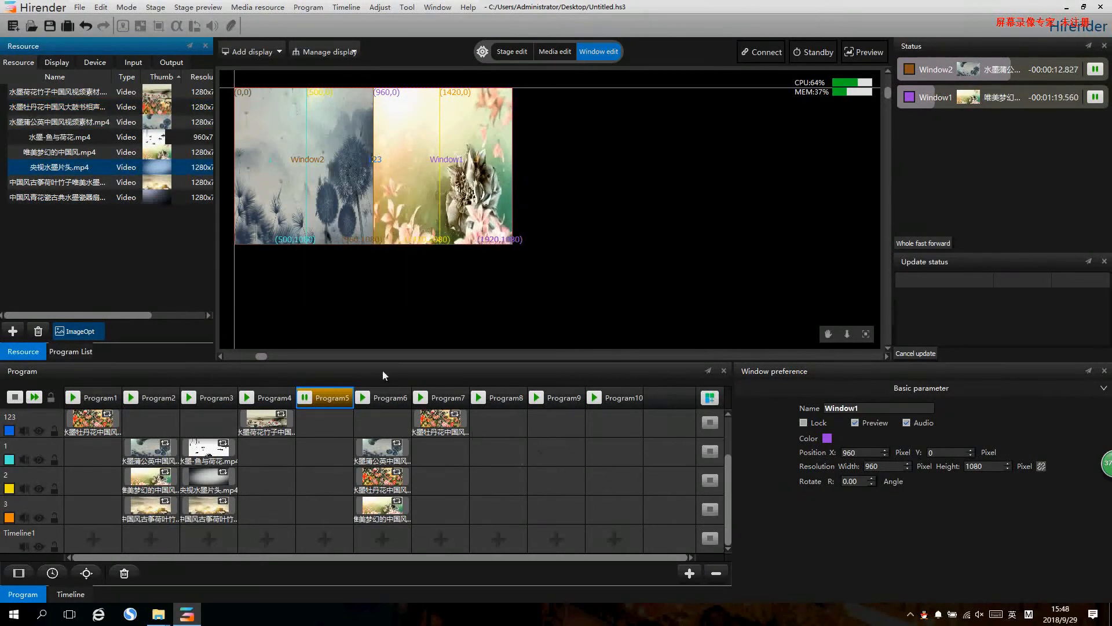
{"action": "left_click_drag", "start_coordinate": [87, 197], "coordinate": [548, 475]}
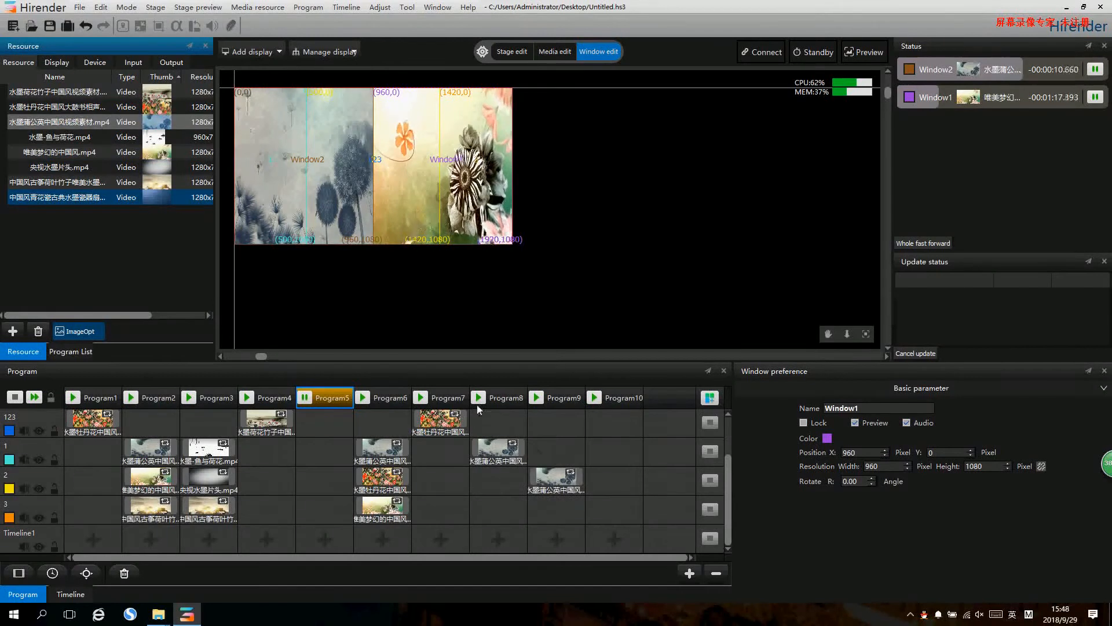
- Play Program7, Programs 1 to 5, and Programs 3, 7 and 2 one after another to check switching between the layouts
{"action": "left_click", "coordinate": [504, 399]}
{"action": "left_click", "coordinate": [434, 399]}
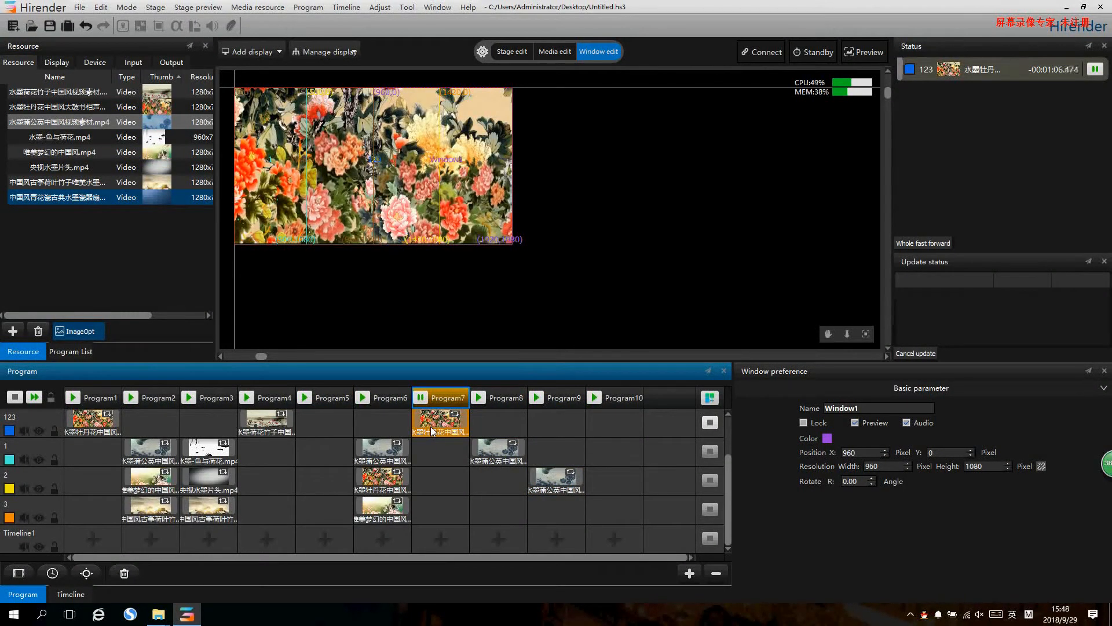
{"action": "scroll", "coordinate": [247, 429], "scroll_direction": "up", "scroll_amount": 1}
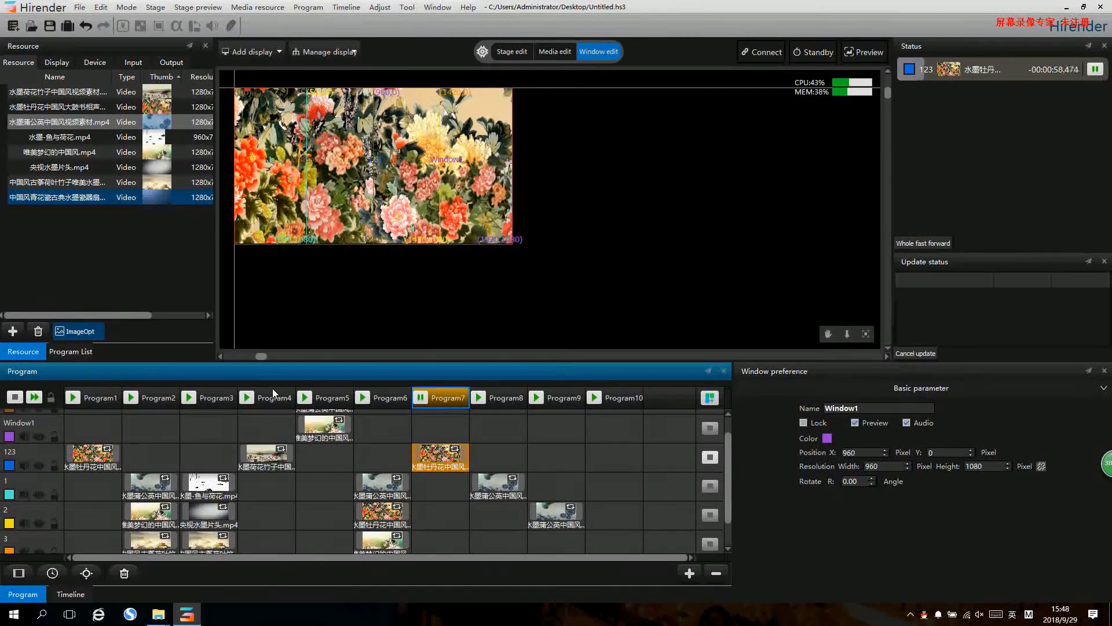
{"action": "left_click", "coordinate": [73, 398]}
{"action": "left_click", "coordinate": [130, 398]}
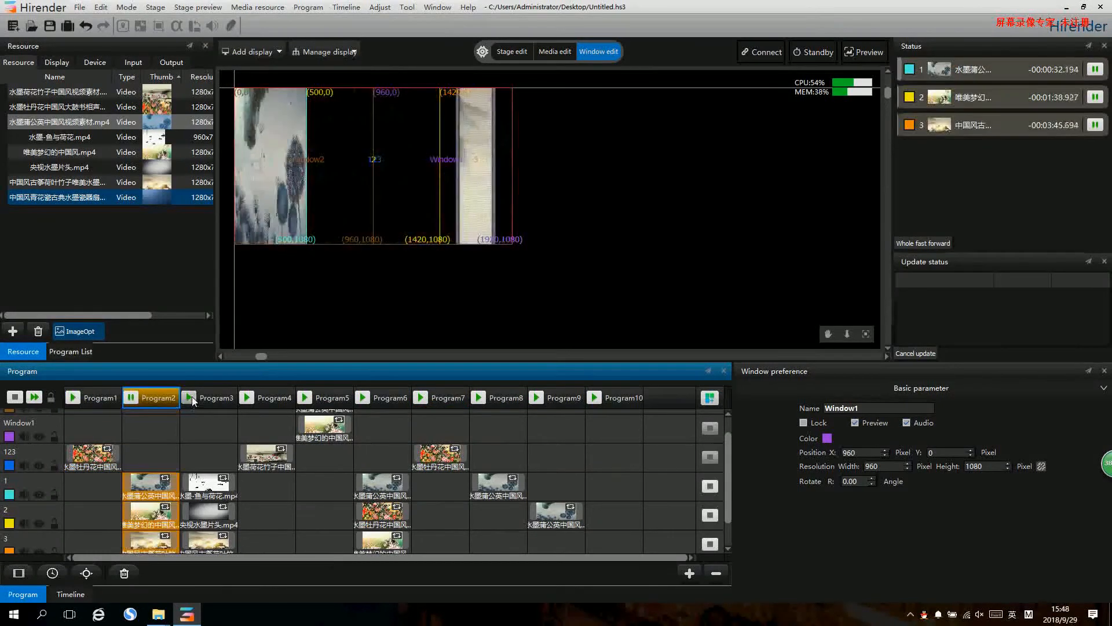
{"action": "left_click", "coordinate": [193, 396]}
{"action": "left_click", "coordinate": [245, 398]}
{"action": "left_click", "coordinate": [304, 398]}
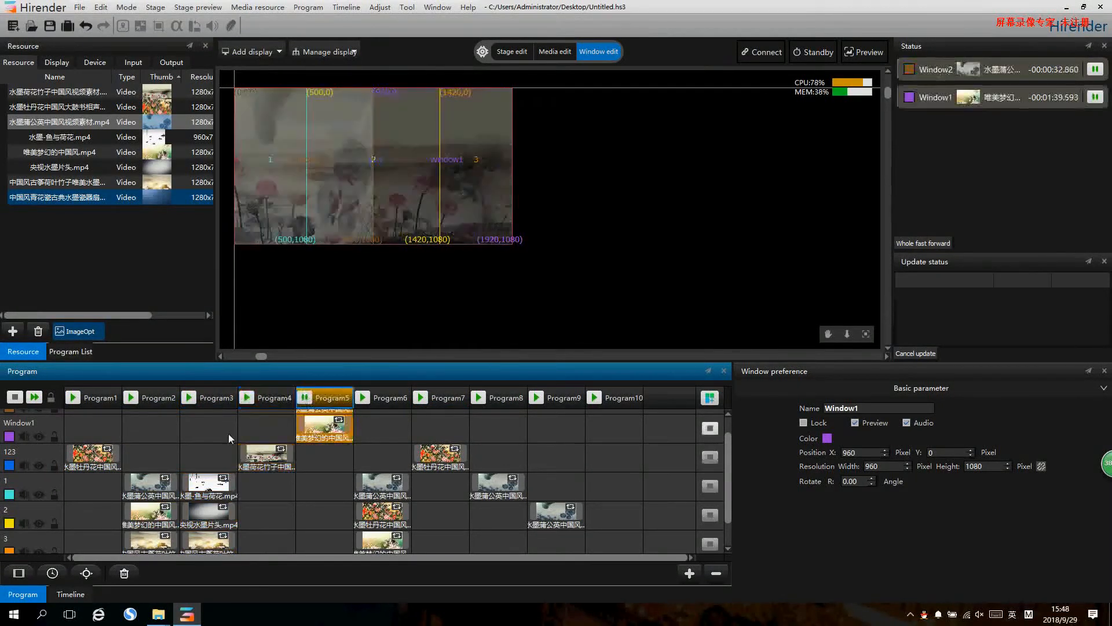
{"action": "left_click", "coordinate": [187, 397]}
{"action": "left_click", "coordinate": [421, 398]}
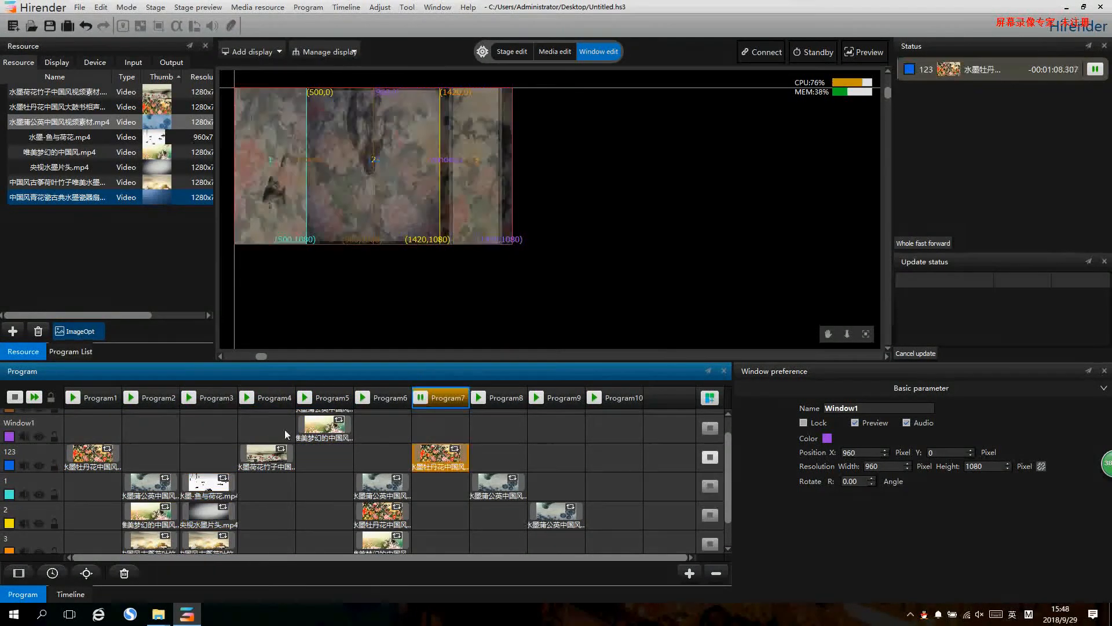
{"action": "left_click", "coordinate": [129, 399]}
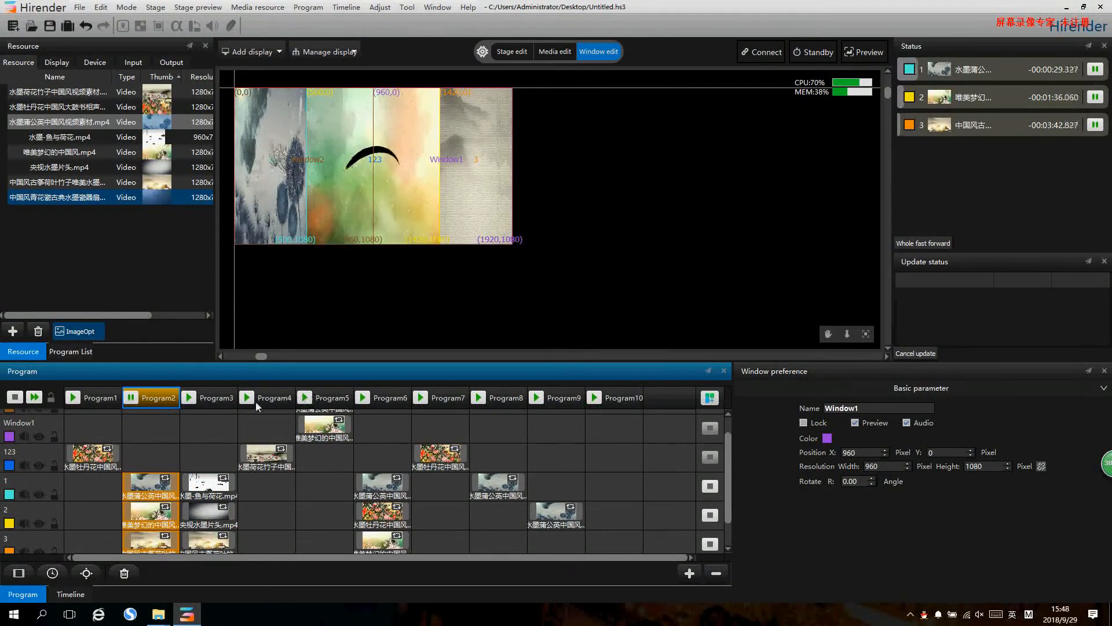
- Enable instant play on the left/right keys in the general preferences
{"action": "left_click", "coordinate": [77, 8]}
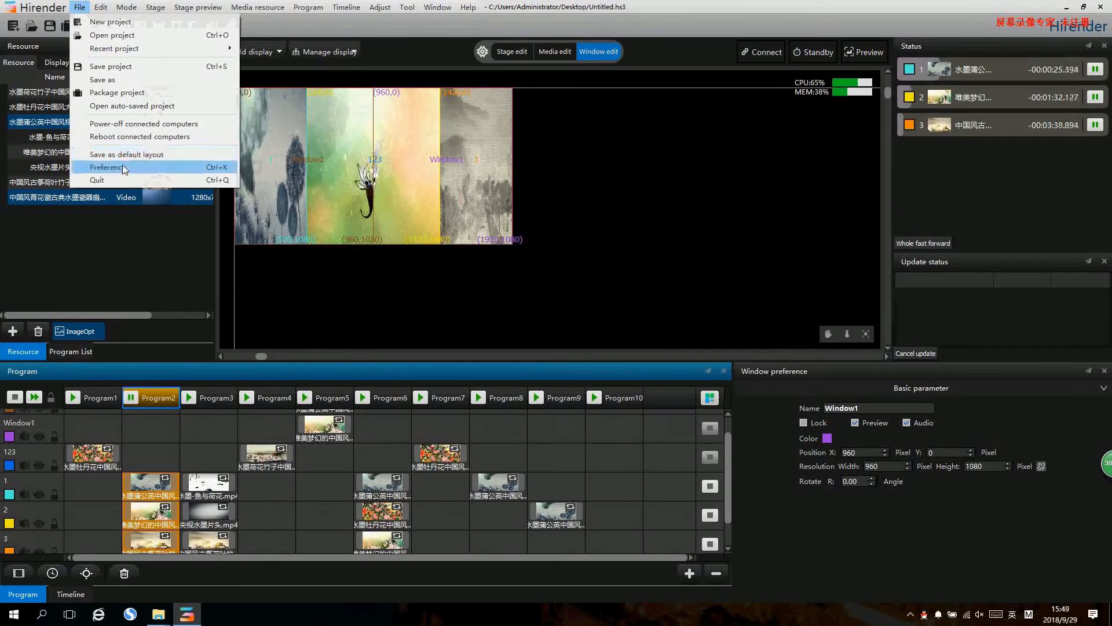
{"action": "left_click", "coordinate": [116, 167]}
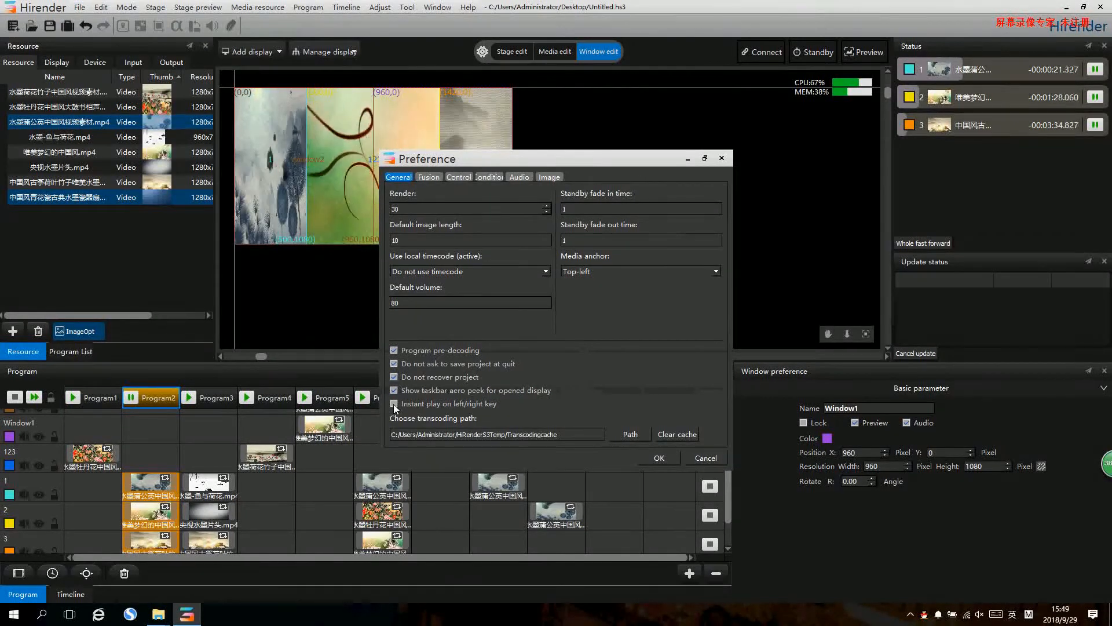
{"action": "left_click", "coordinate": [663, 460]}
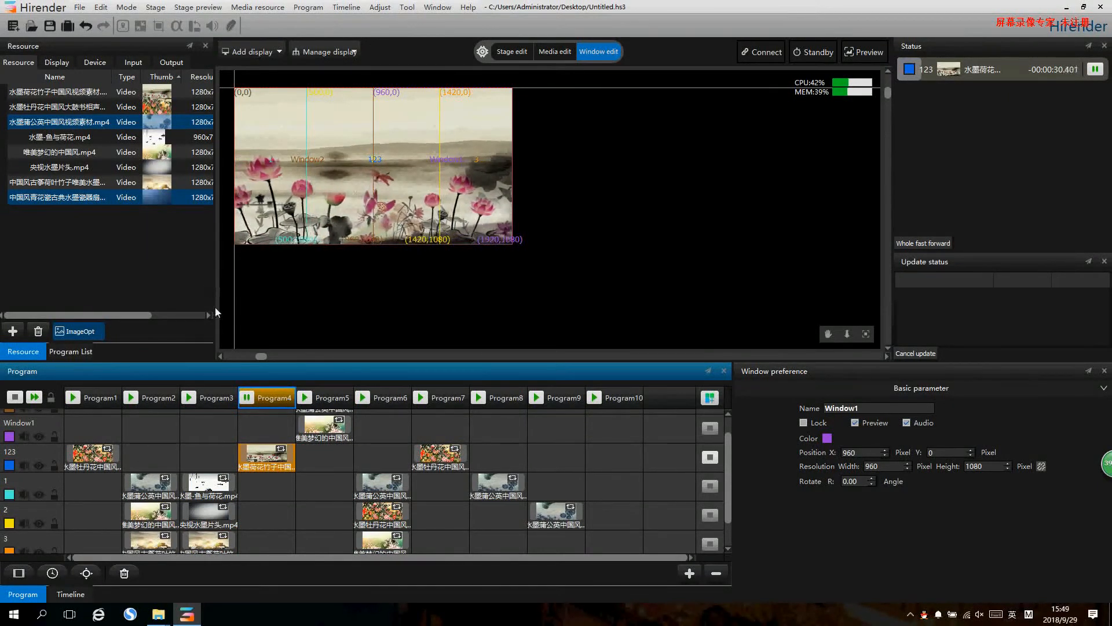
- Assign the keyboard trigger z to Program2 and x to Program3
{"action": "left_click", "coordinate": [104, 399]}
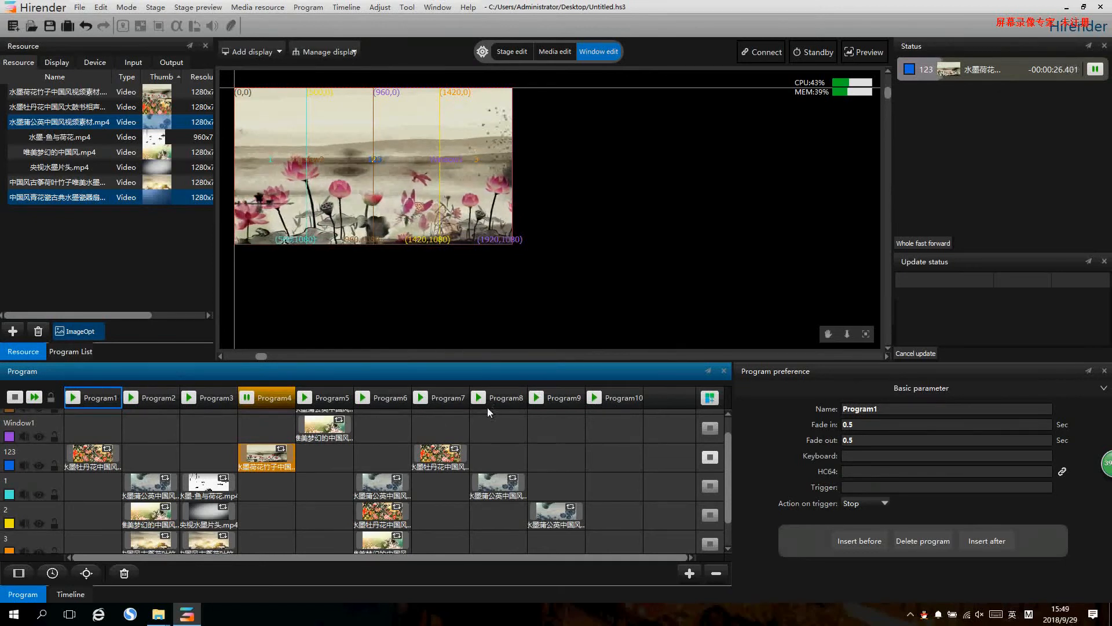
{"action": "left_click", "coordinate": [153, 399]}
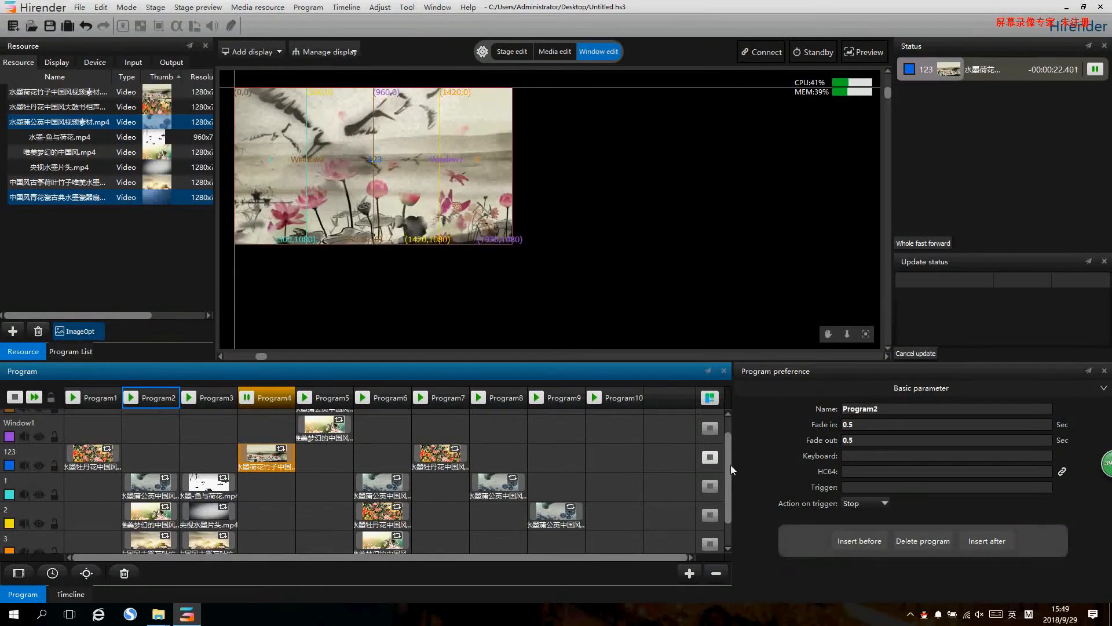
{"action": "left_click", "coordinate": [868, 457]}
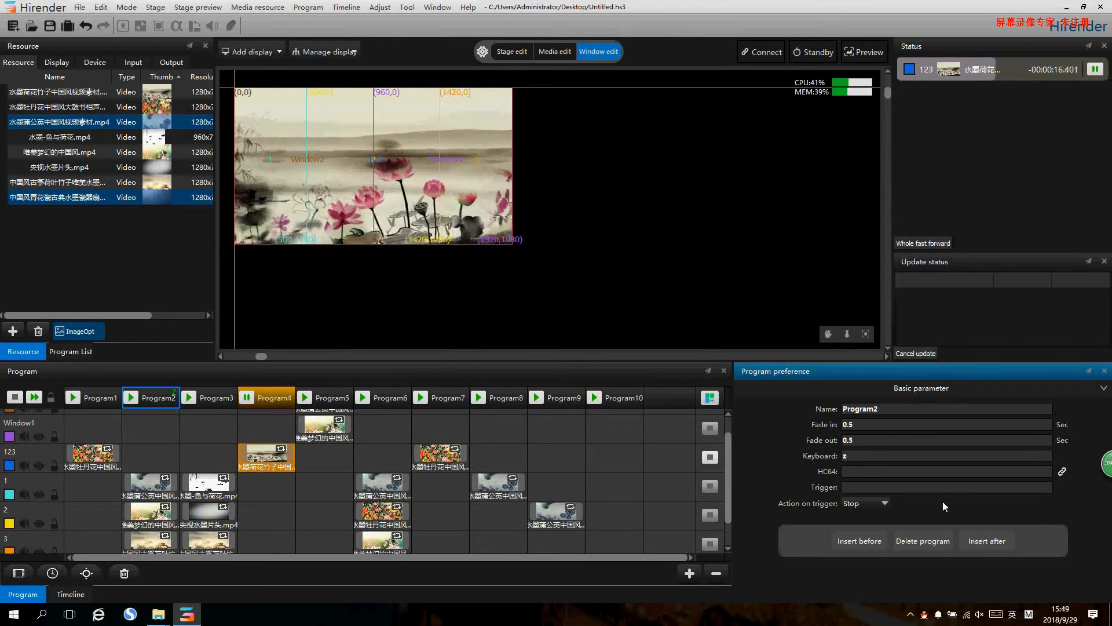
{"action": "left_click", "coordinate": [217, 397]}
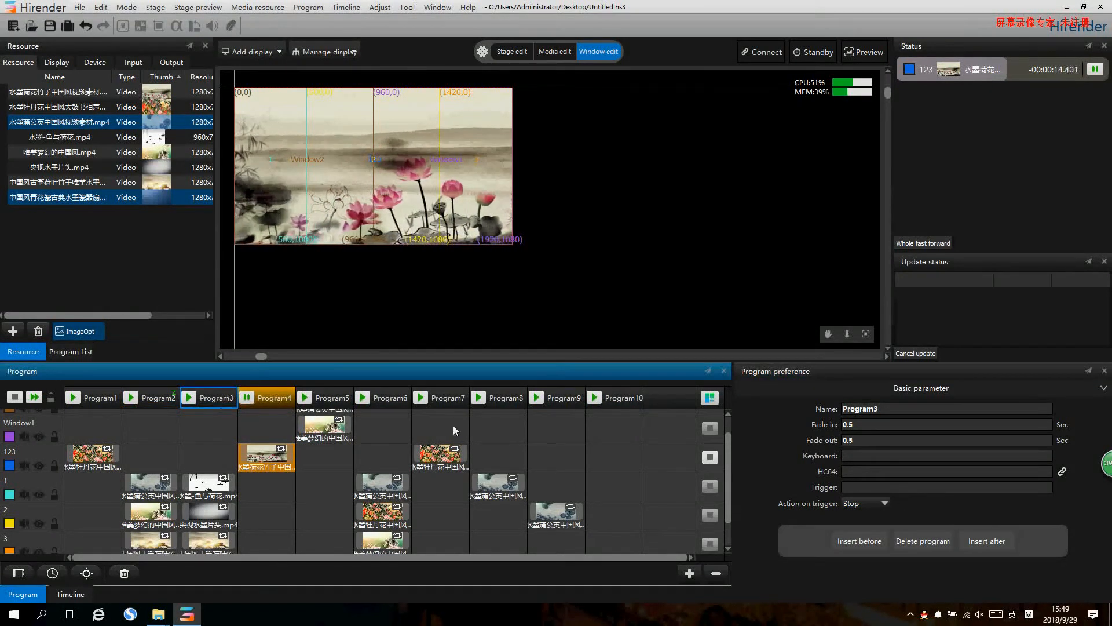
{"action": "left_click", "coordinate": [863, 457]}
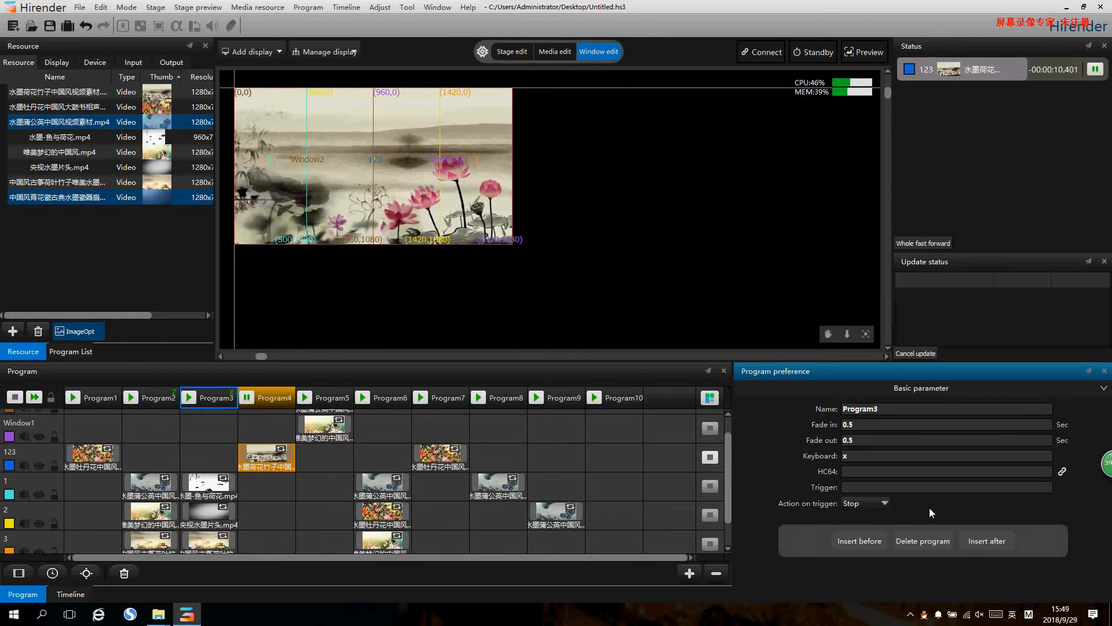
- Play Program2 and Program3 with their z and x keyboard triggers to test them
{"action": "left_click", "coordinate": [577, 376]}
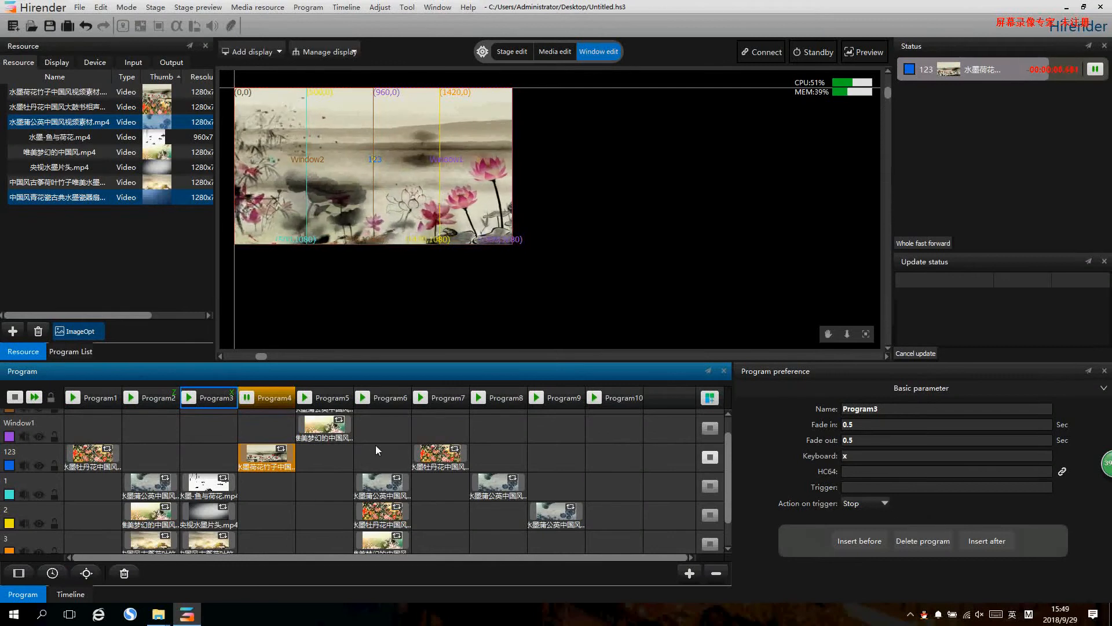
{"action": "key", "text": "z"}
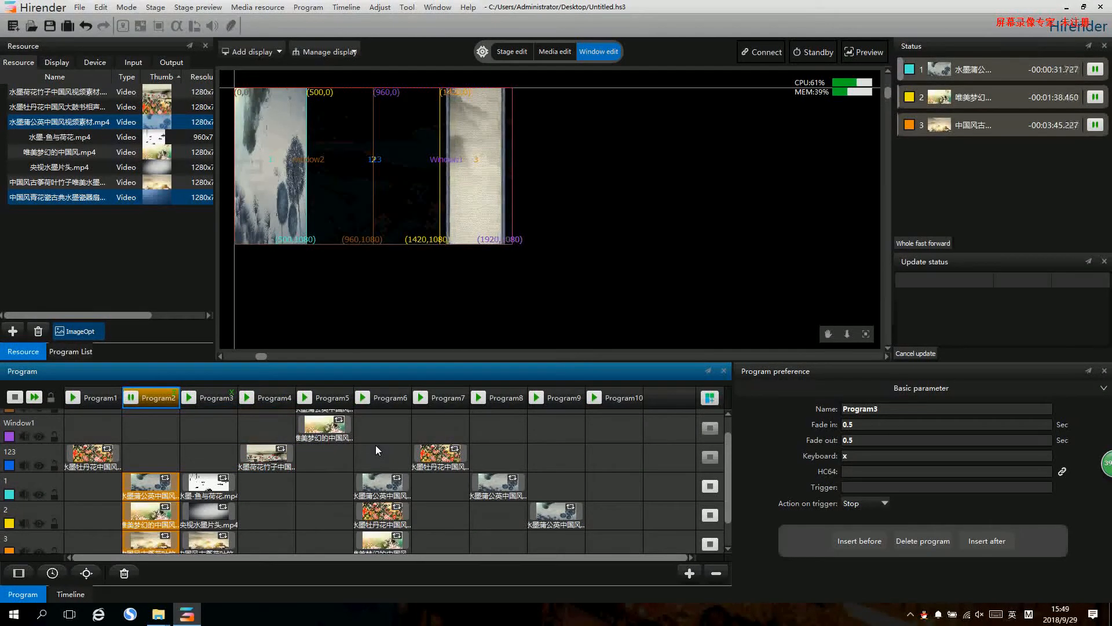
{"action": "key", "text": "x"}
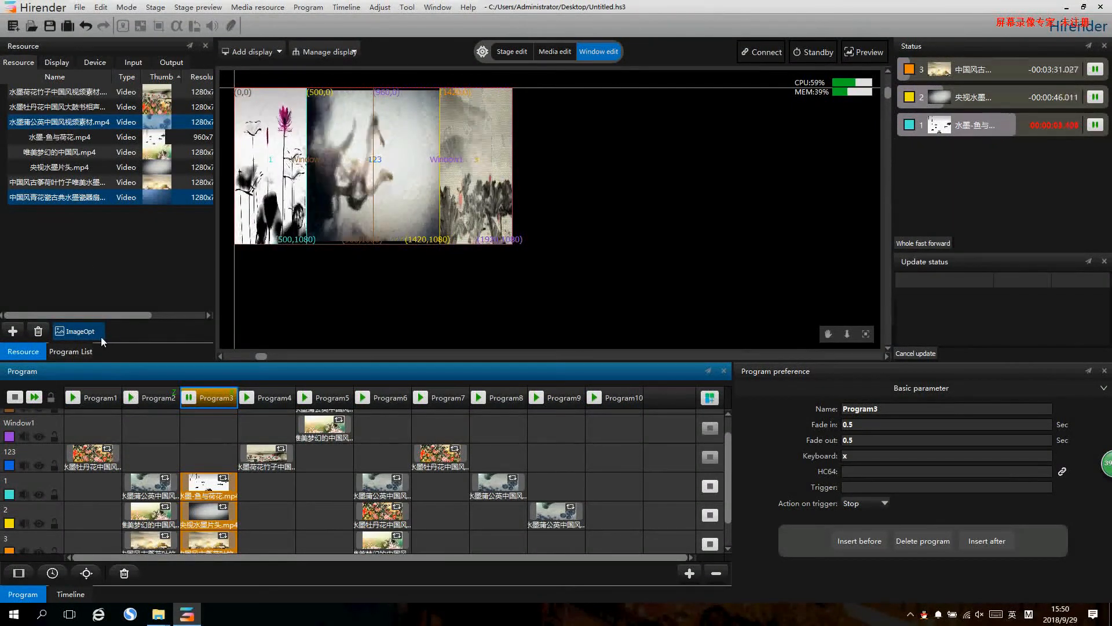
- Add a MIDI controller input named qq on channel 4 with controller 2
{"action": "left_click", "coordinate": [133, 62]}
{"action": "left_click", "coordinate": [100, 152]}
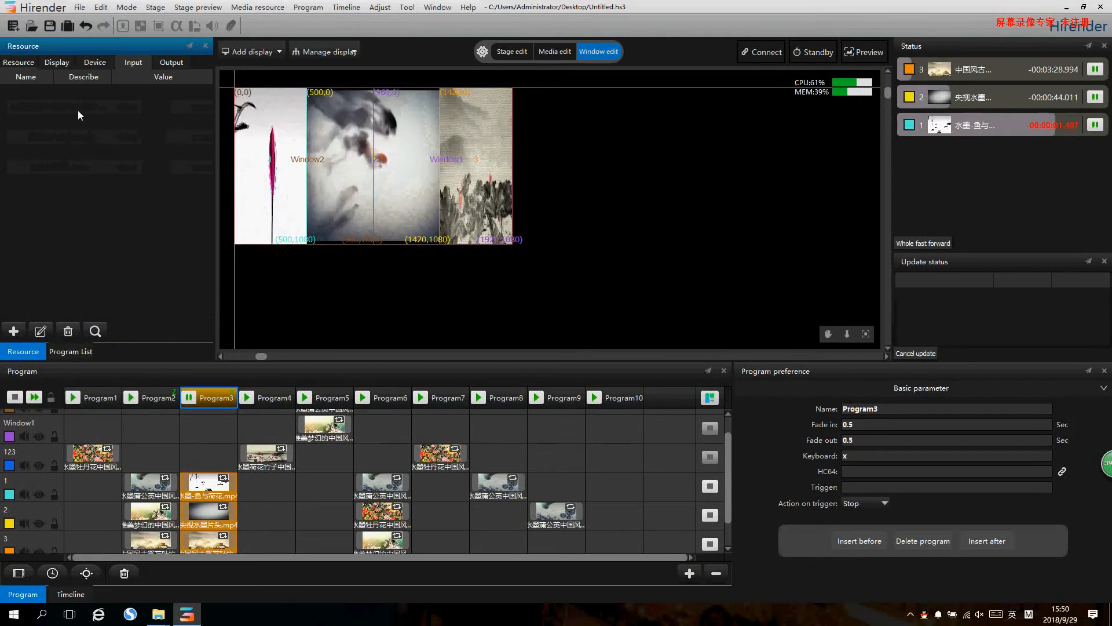
{"action": "left_click", "coordinate": [13, 330]}
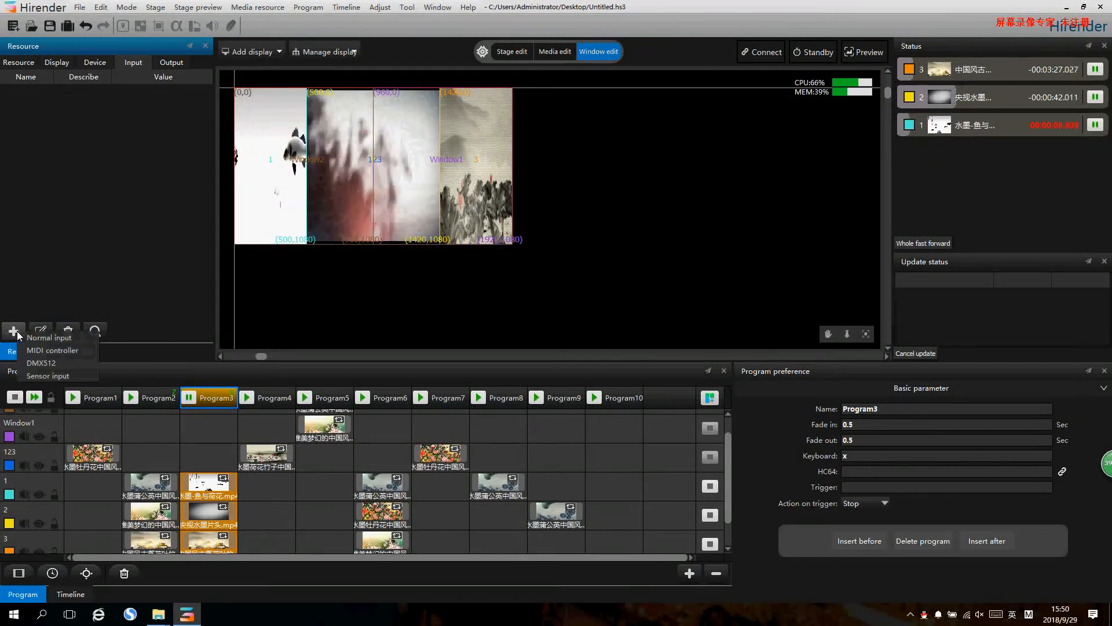
{"action": "left_click", "coordinate": [62, 351]}
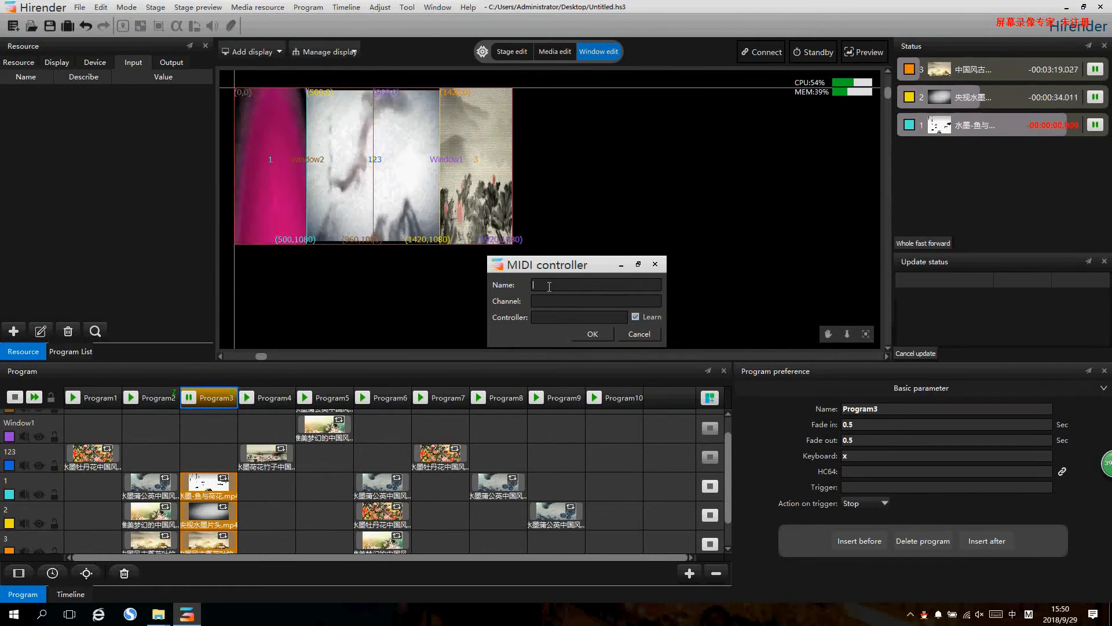
{"action": "type", "text": "qq"}
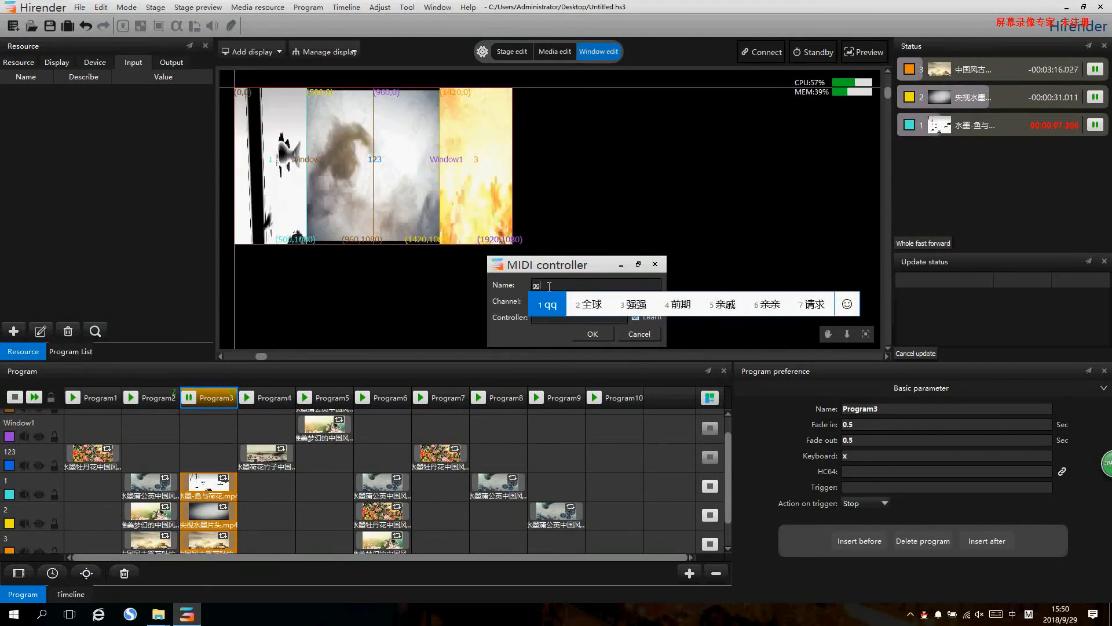
{"action": "key", "text": "shift"}
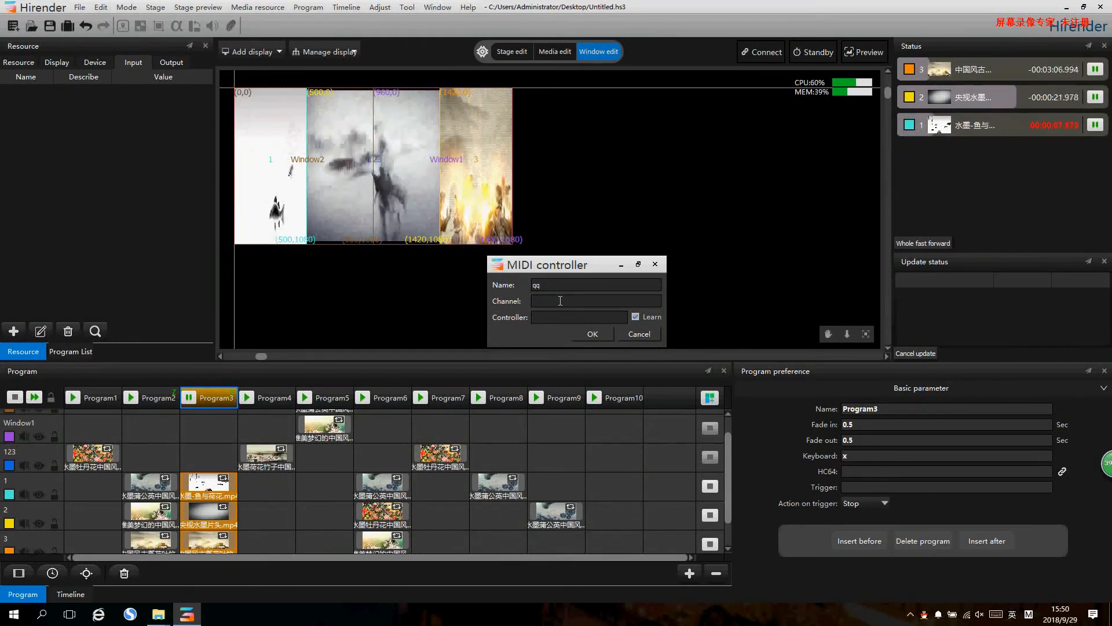
{"action": "type", "text": "4"}
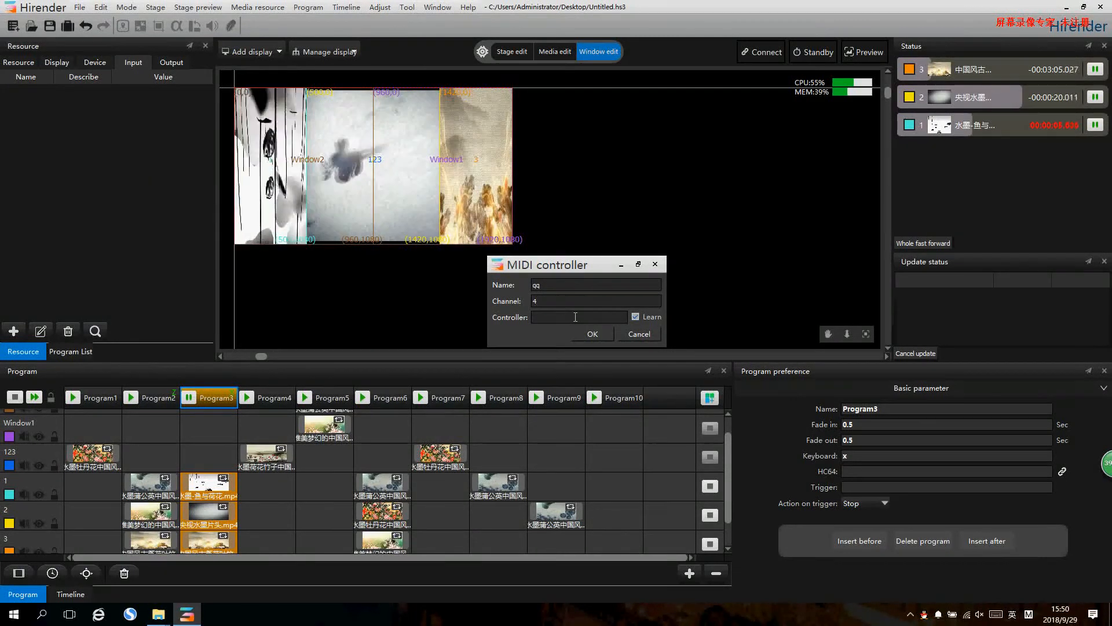
{"action": "left_click", "coordinate": [575, 317]}
{"action": "type", "text": "2"}
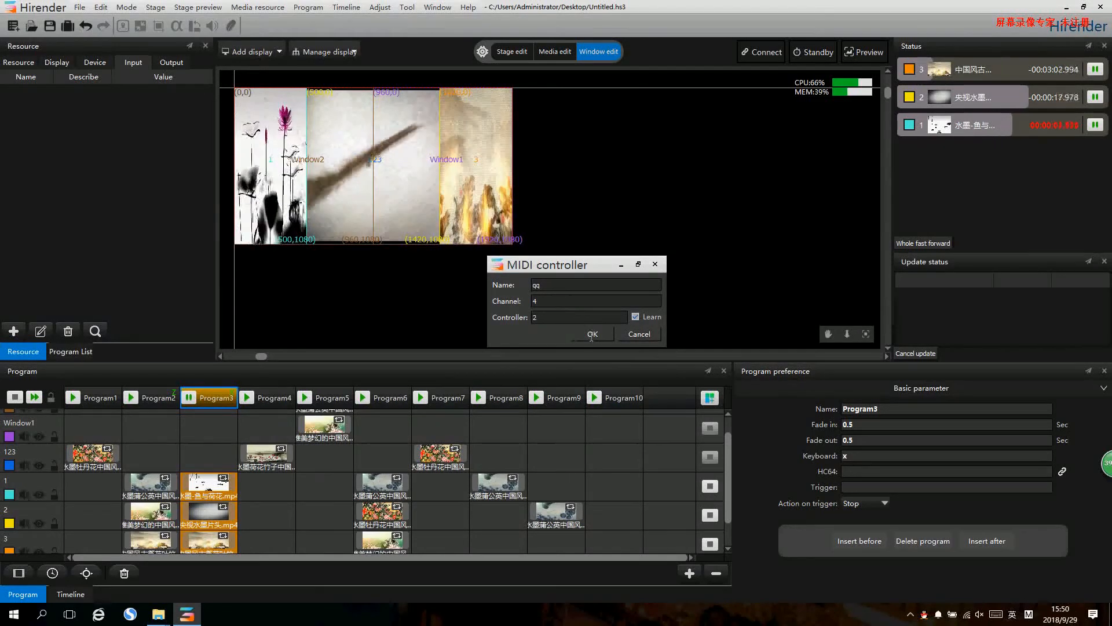
{"action": "left_click", "coordinate": [592, 334]}
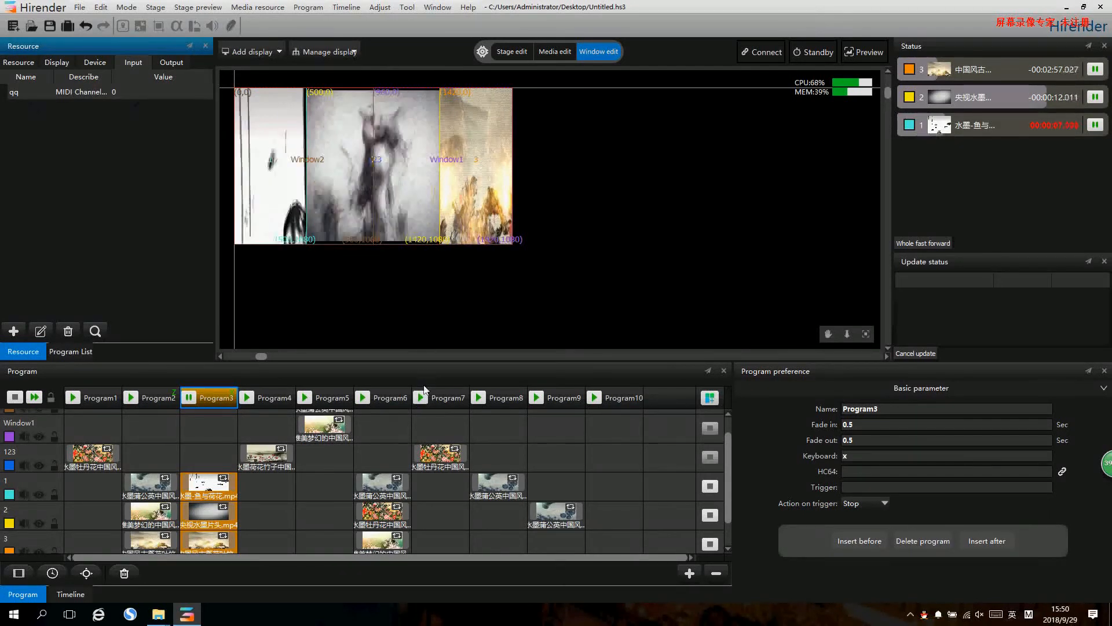
- Set the trigger of Program6 to the qq input
{"action": "left_click", "coordinate": [388, 403]}
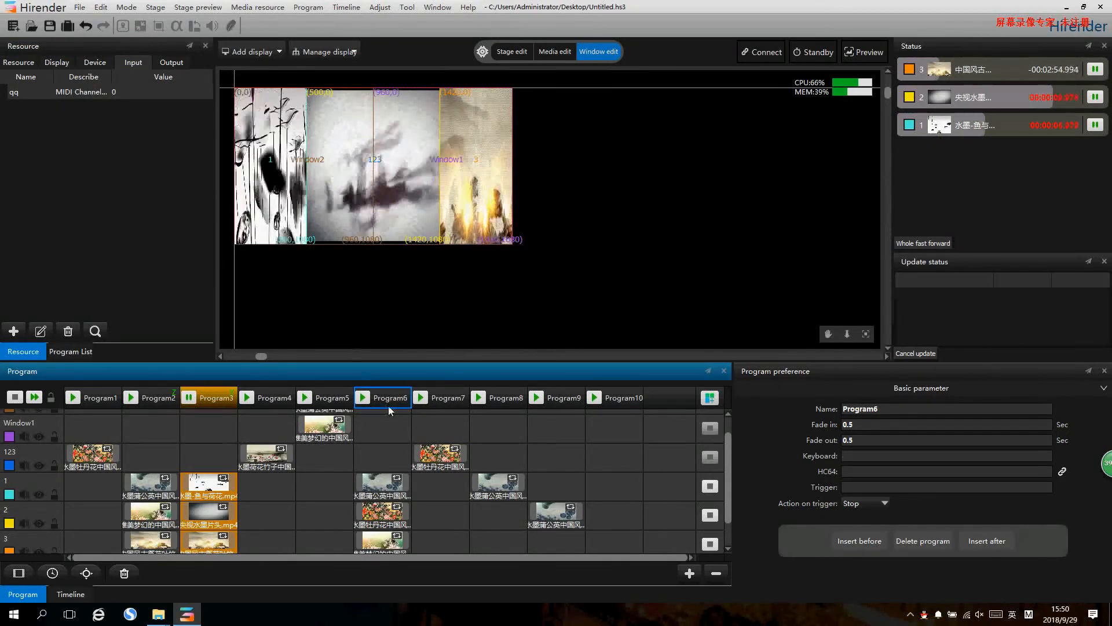
{"action": "left_click", "coordinate": [864, 488]}
{"action": "type", "text": "qq"}
{"action": "left_click", "coordinate": [298, 369]}
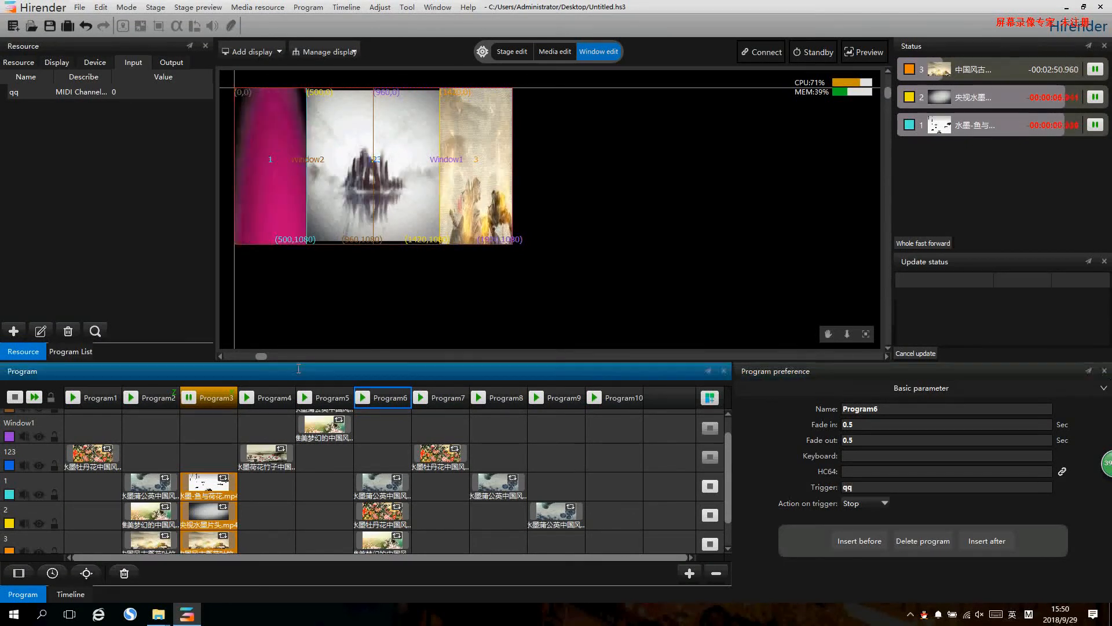
- Test the Program6 trigger by raising the qq input to about 0.74 and lowering it to 0, and play Program2
{"action": "left_click", "coordinate": [143, 92]}
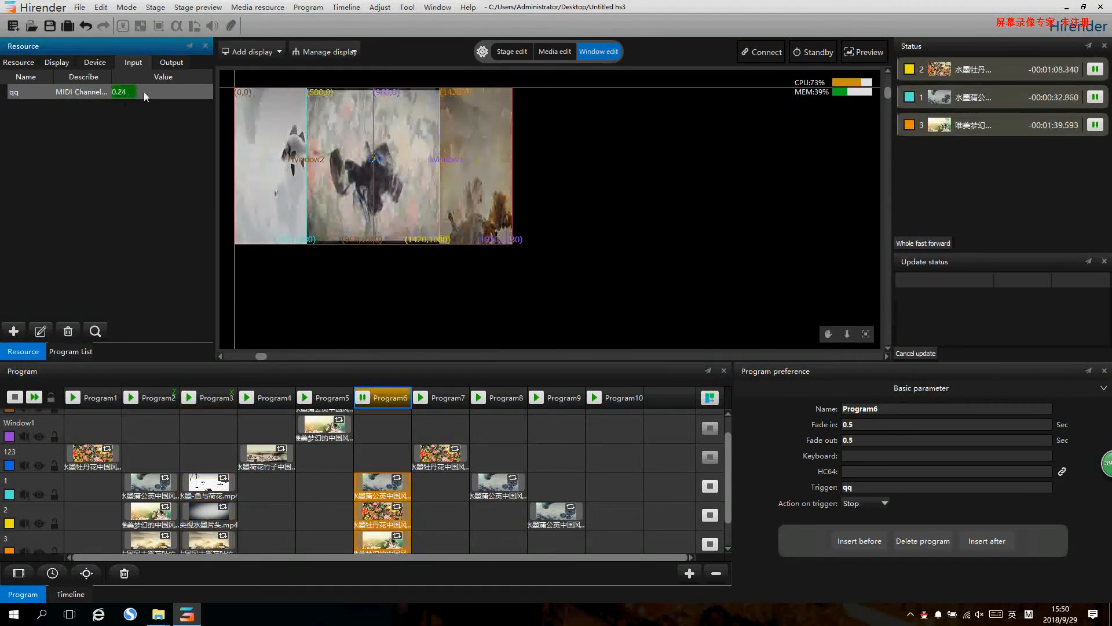
{"action": "left_click_drag", "start_coordinate": [179, 92], "coordinate": [187, 93]}
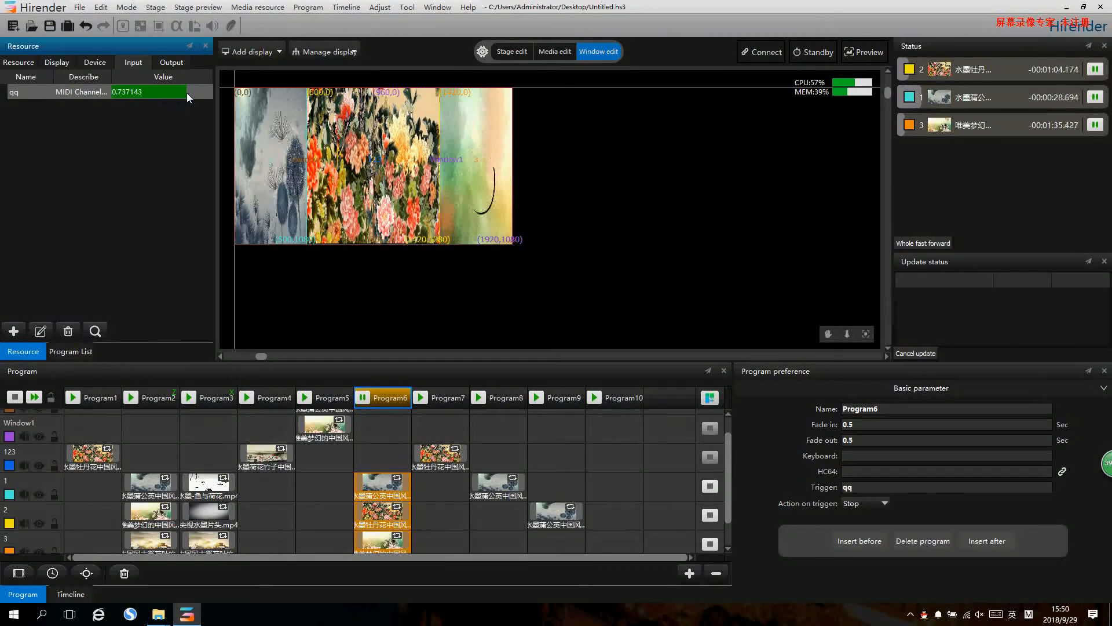
{"action": "left_click_drag", "start_coordinate": [186, 92], "coordinate": [98, 91]}
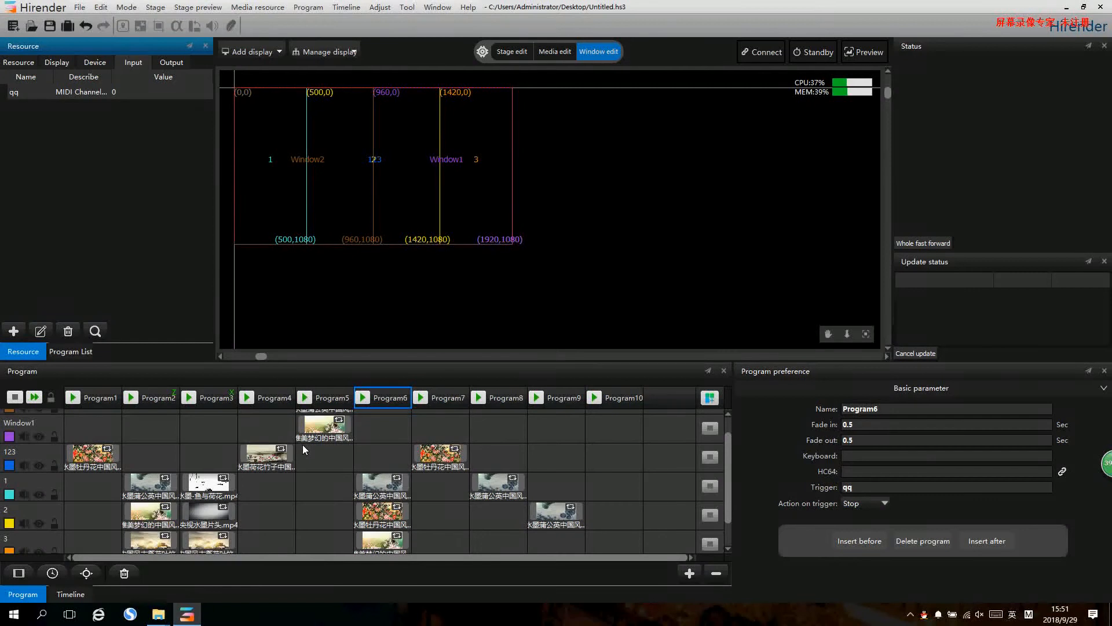
{"action": "left_click", "coordinate": [137, 399]}
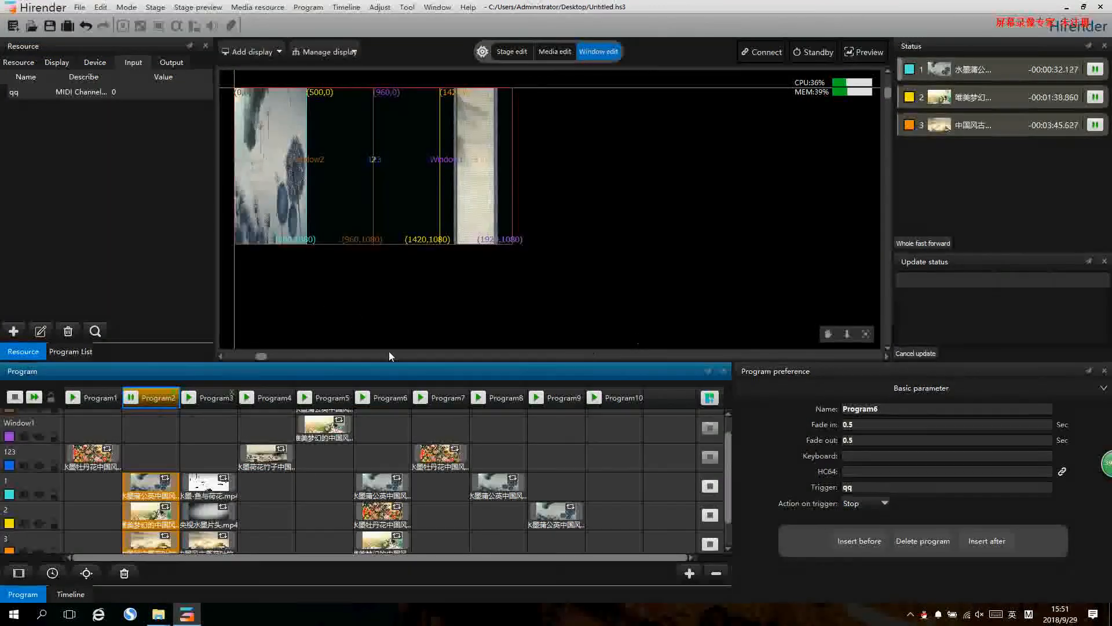
- Set the play mode of the 水墨-鱼与荷花 clip in Program3 to jump to Program8, and play Program3 to test the jump
{"action": "left_click", "coordinate": [97, 458]}
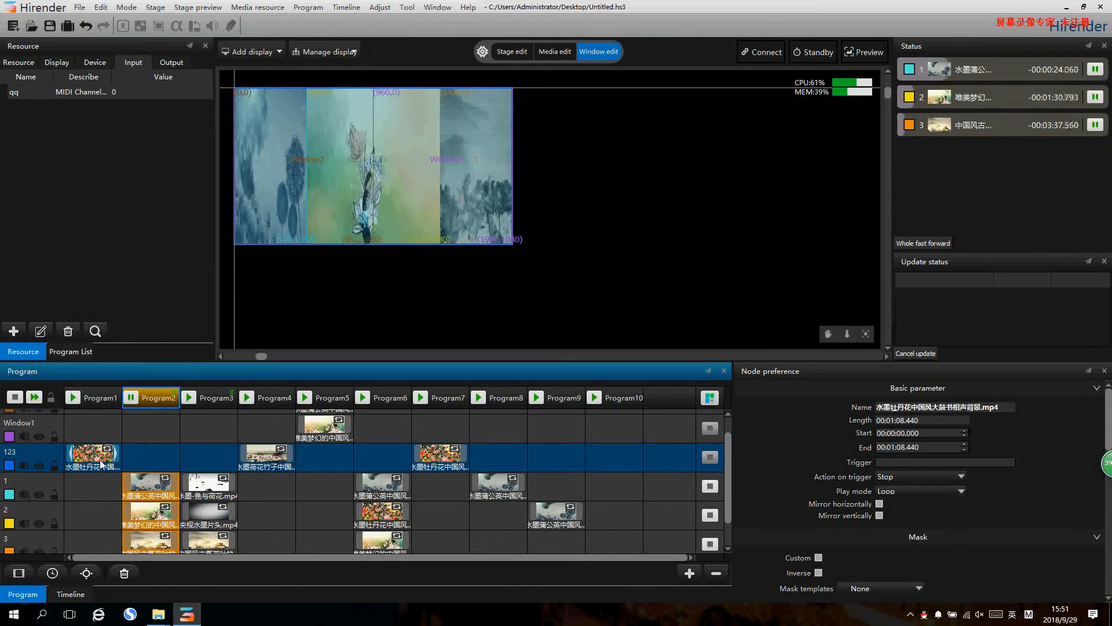
{"action": "scroll", "coordinate": [289, 451], "scroll_direction": "down", "scroll_amount": 1}
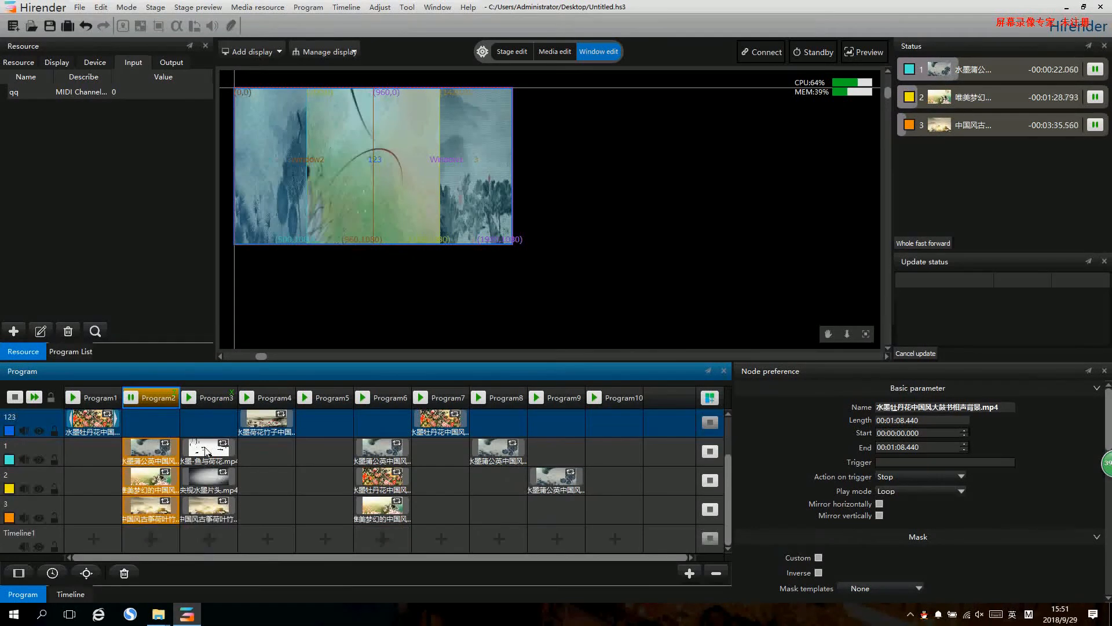
{"action": "left_click", "coordinate": [212, 449]}
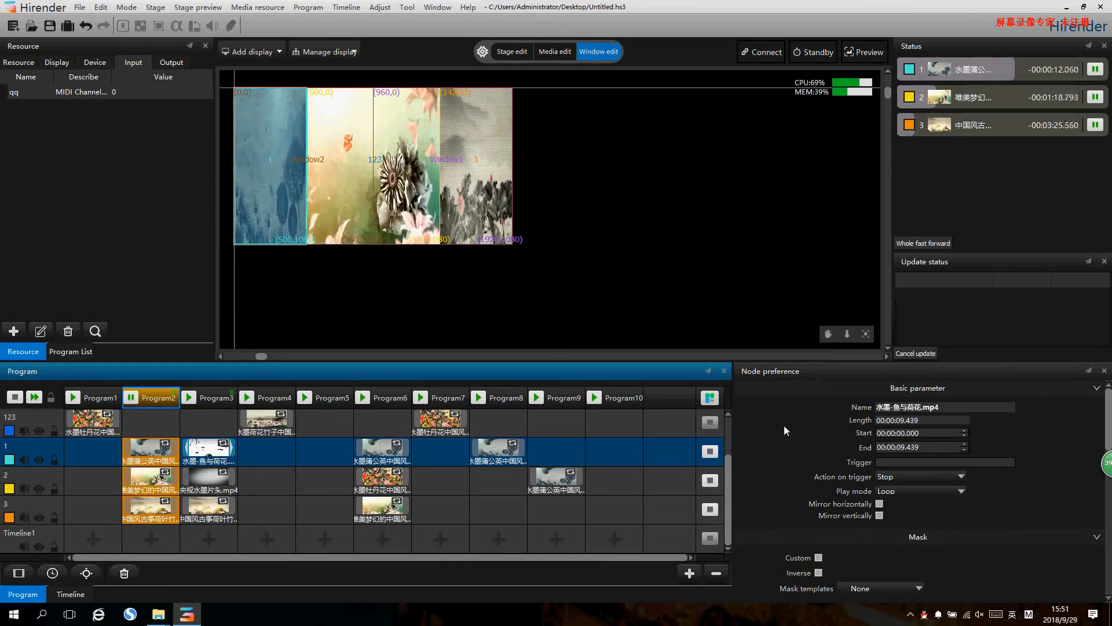
{"action": "left_click", "coordinate": [930, 491]}
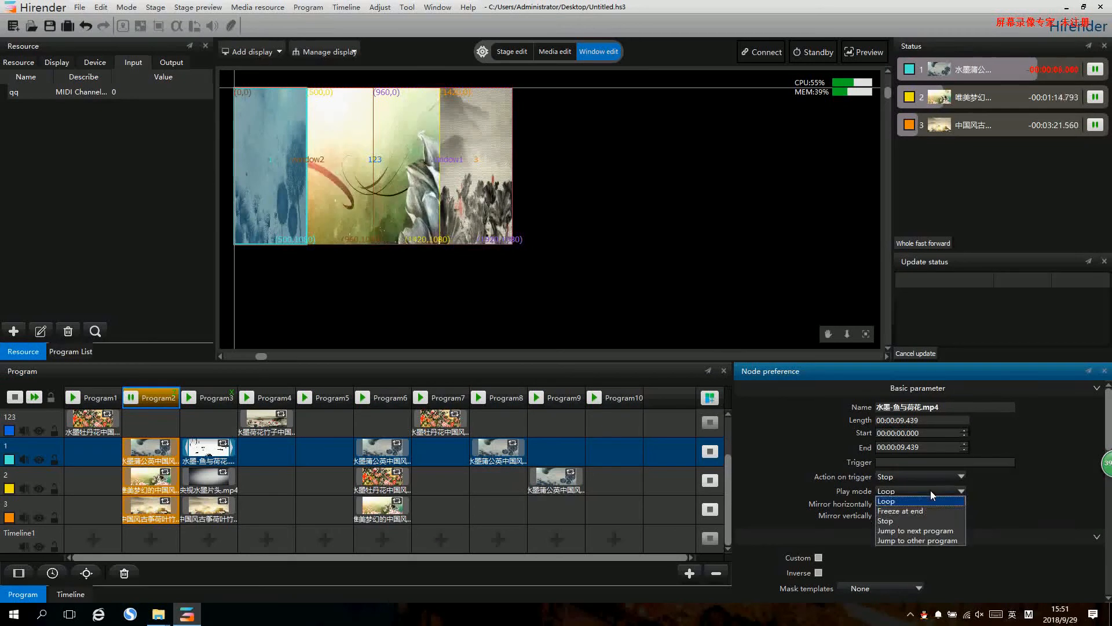
{"action": "left_click", "coordinate": [935, 540]}
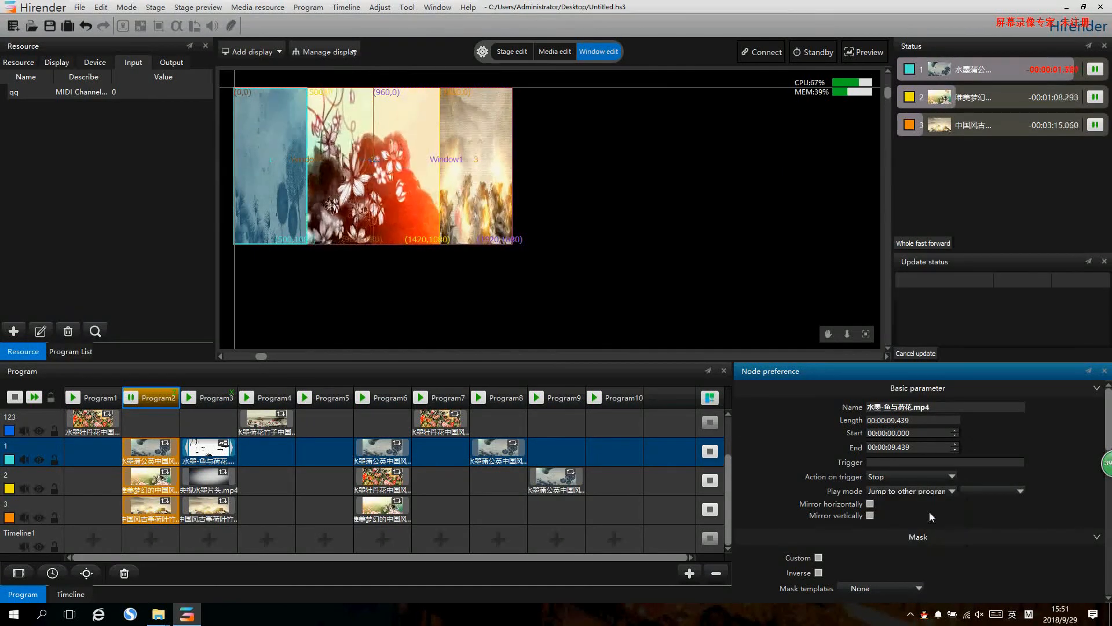
{"action": "left_click", "coordinate": [995, 490]}
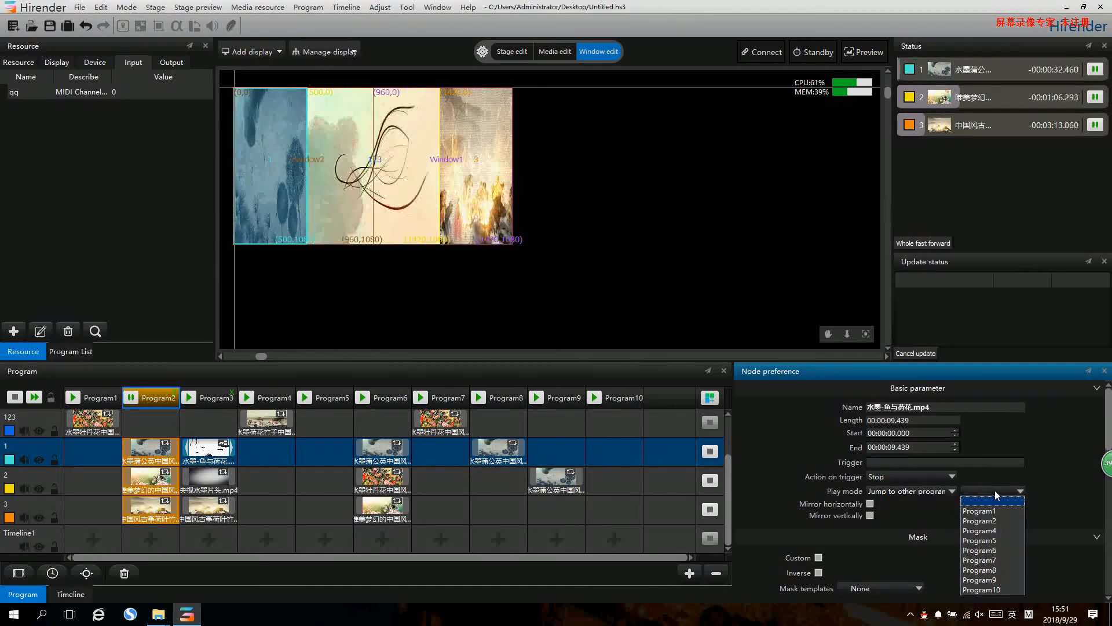
{"action": "left_click", "coordinate": [989, 570]}
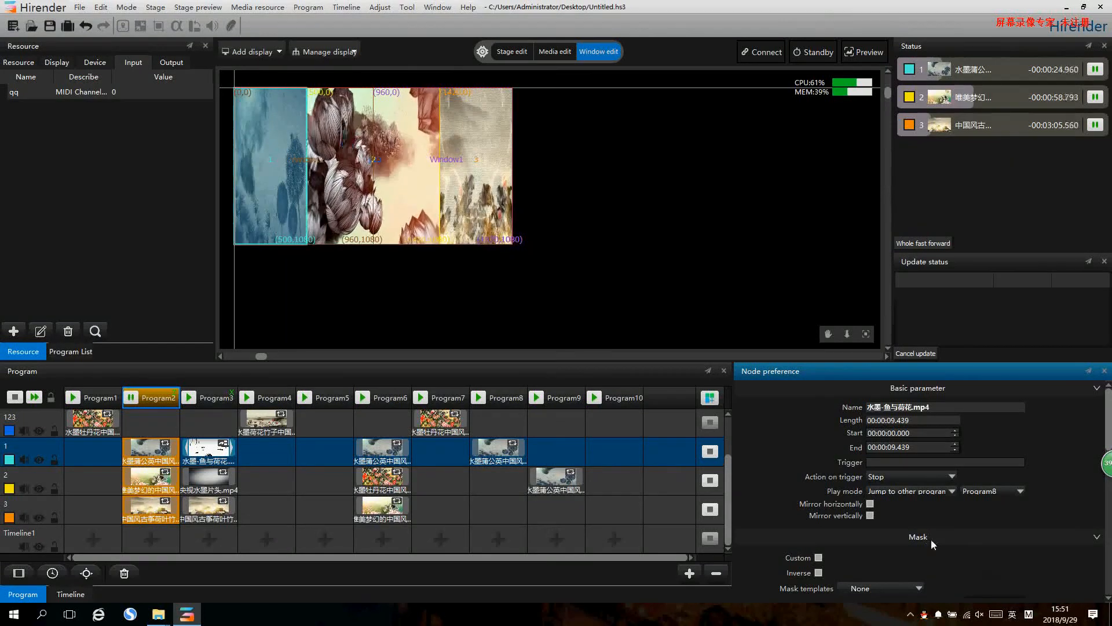
{"action": "left_click", "coordinate": [189, 397]}
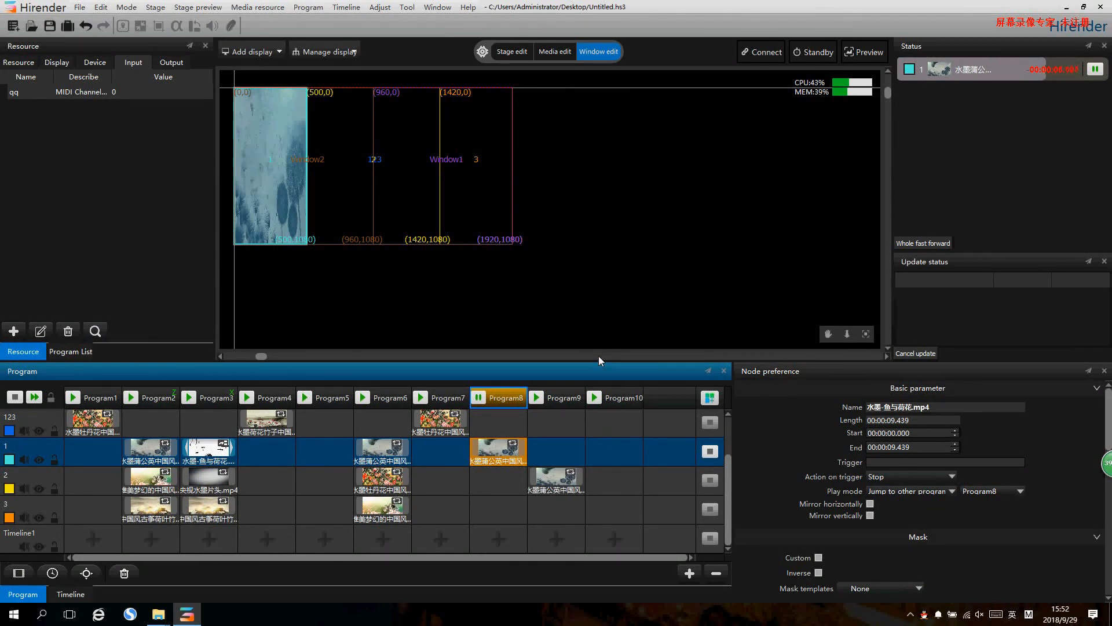
- Switch to stage editing, look through the Local display's general settings and deselect the display
{"action": "left_click", "coordinate": [454, 311]}
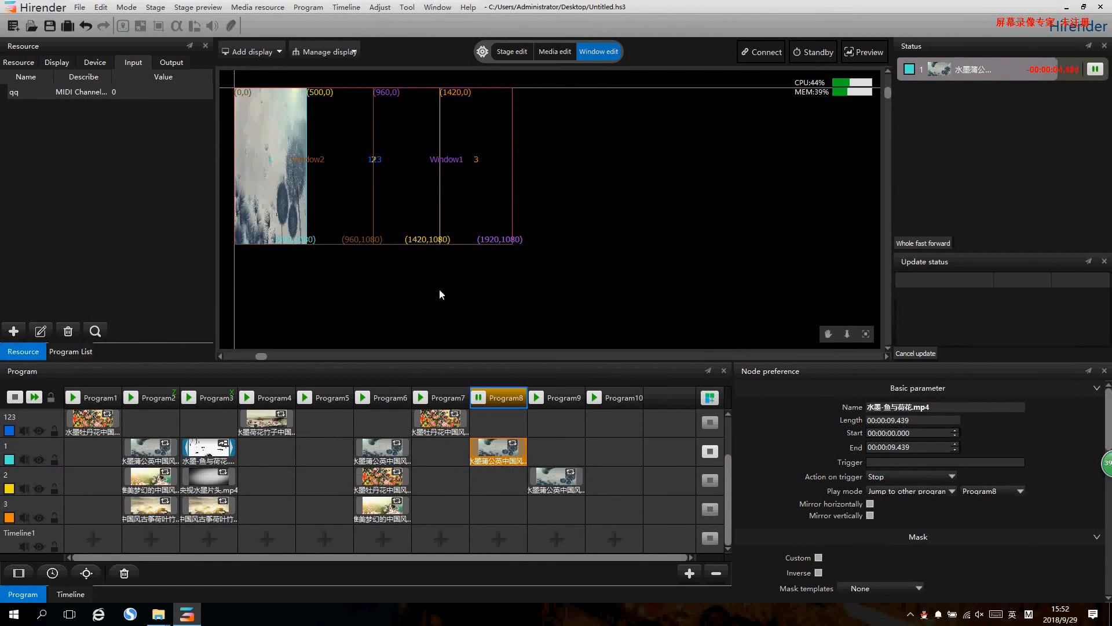
{"action": "right_click", "coordinate": [309, 145]}
{"action": "left_click", "coordinate": [255, 122]}
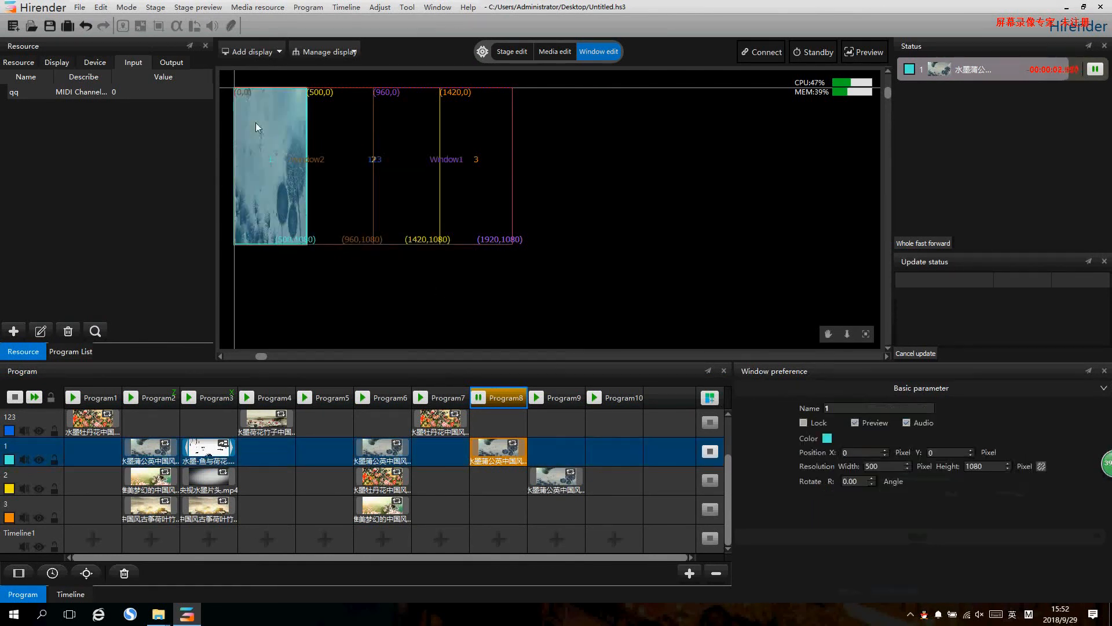
{"action": "left_click", "coordinate": [509, 53]}
{"action": "left_click", "coordinate": [461, 148]}
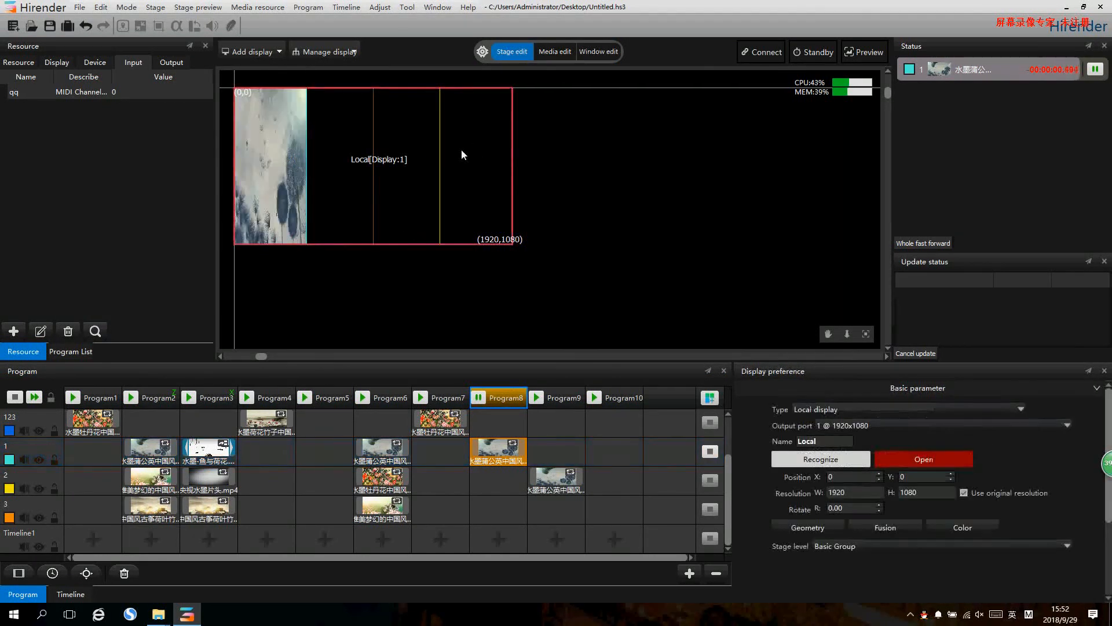
{"action": "double_click", "coordinate": [318, 158]}
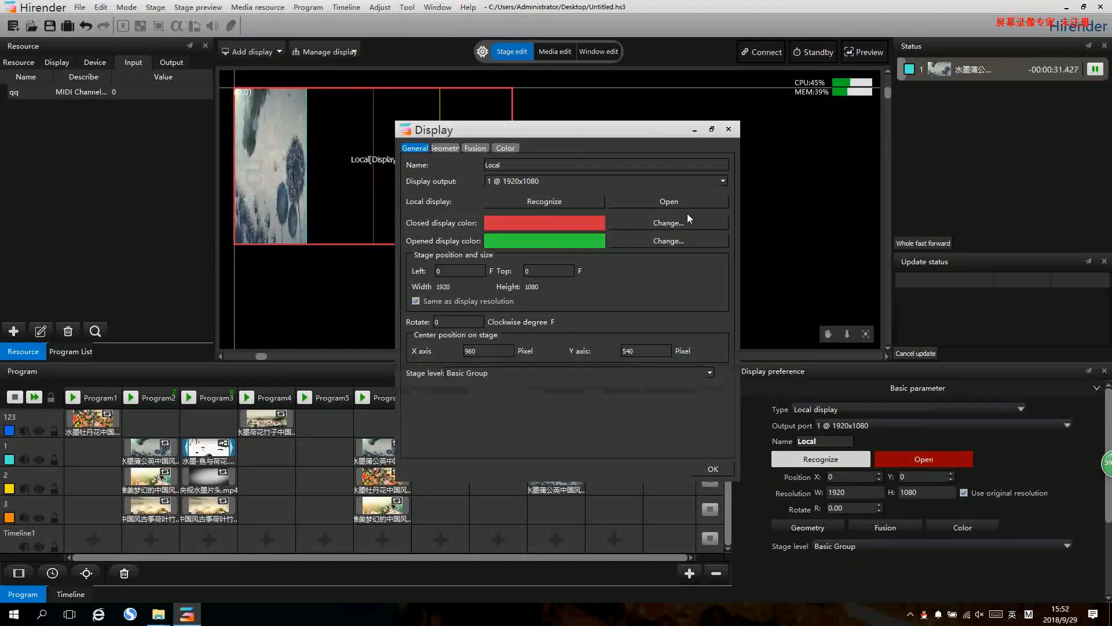
{"action": "left_click", "coordinate": [727, 136]}
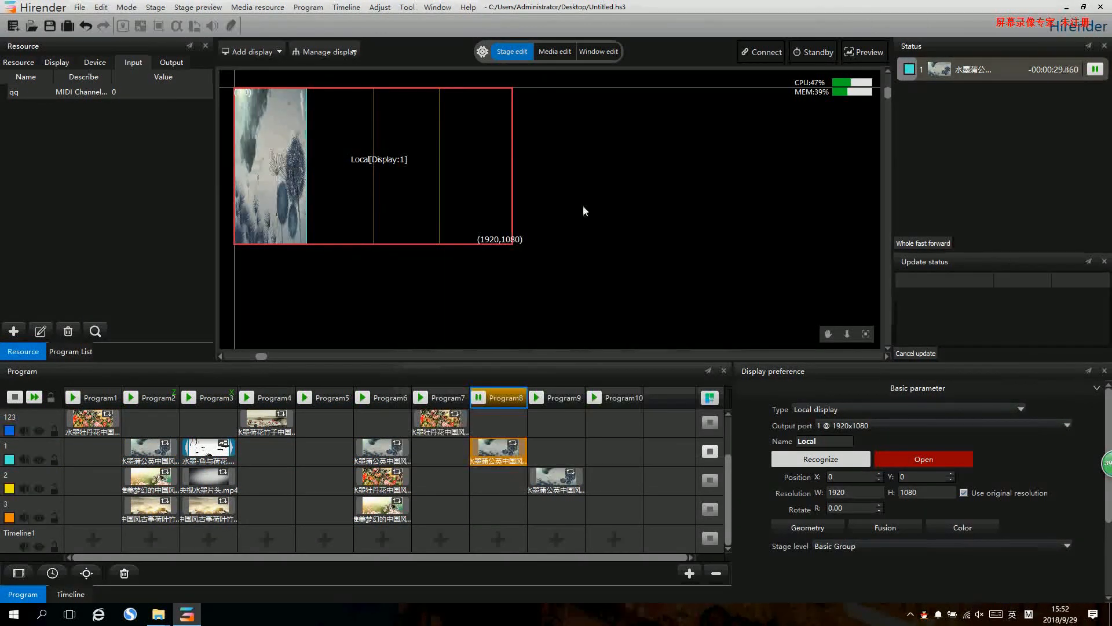
{"action": "right_click", "coordinate": [582, 205]}
{"action": "left_click", "coordinate": [603, 153]}
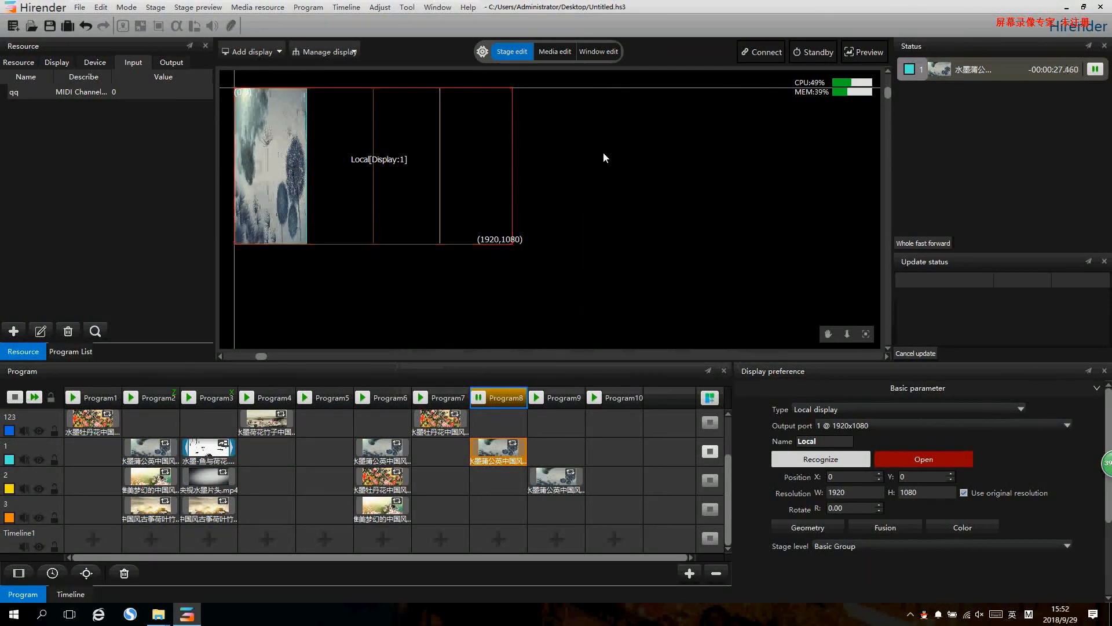